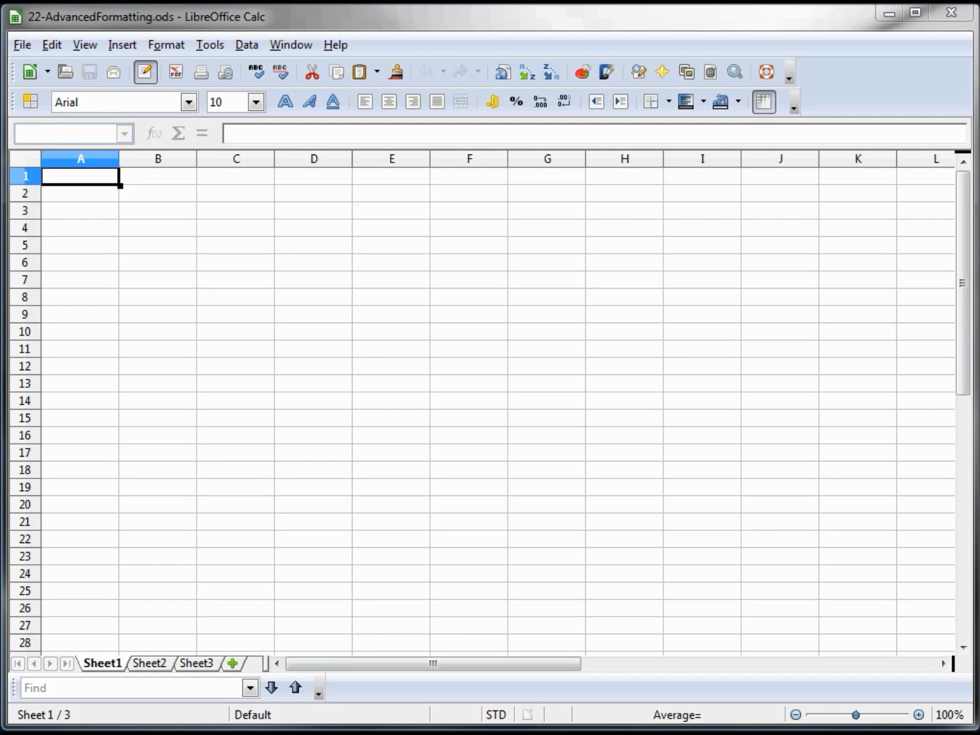
# - Open the Styles and Formatting panel and move it to the right side of the window
pyautogui.click(30, 103)
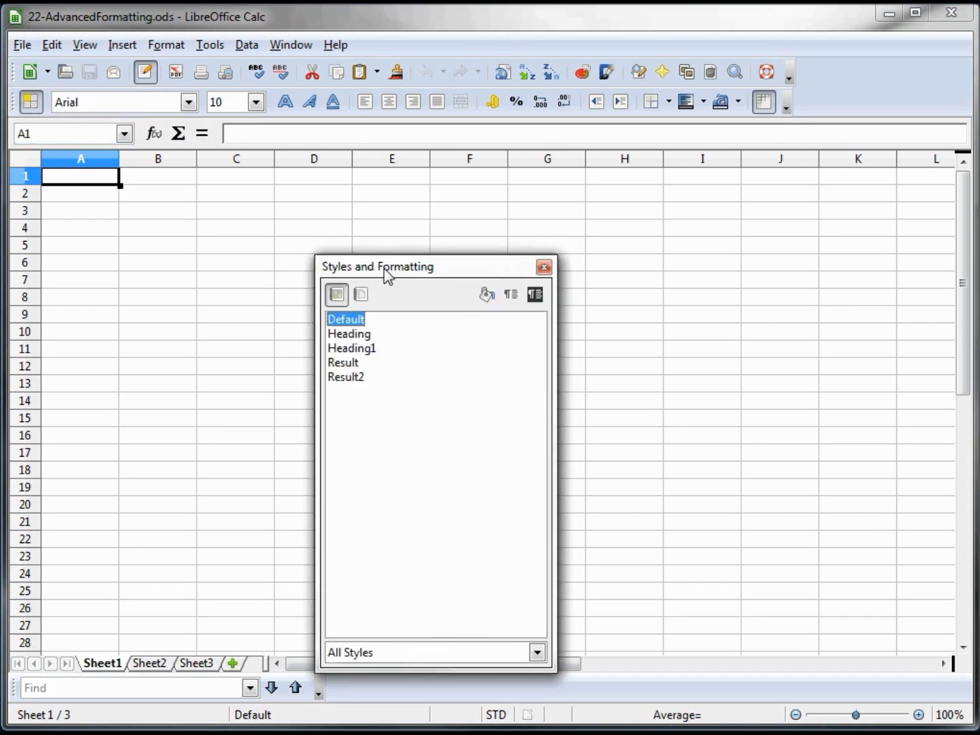
pyautogui.moveTo(393, 270); pyautogui.dragTo(773, 203)
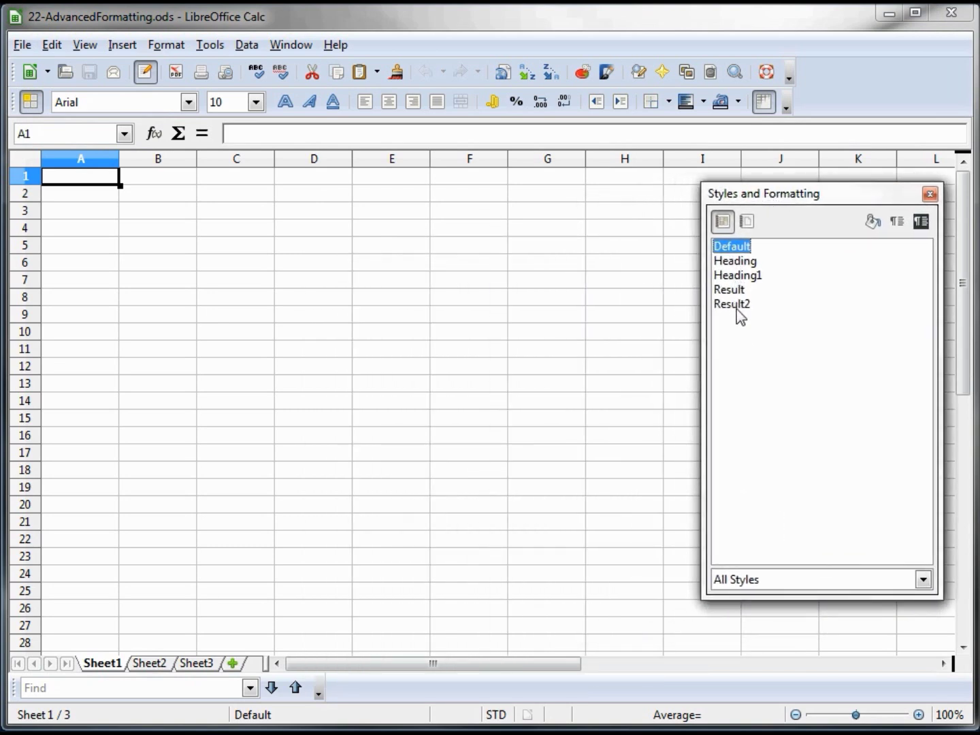
# - Enter Default, Heading, Heading1, Result and Result2 down cells B4 to B8
pyautogui.click(148, 229)
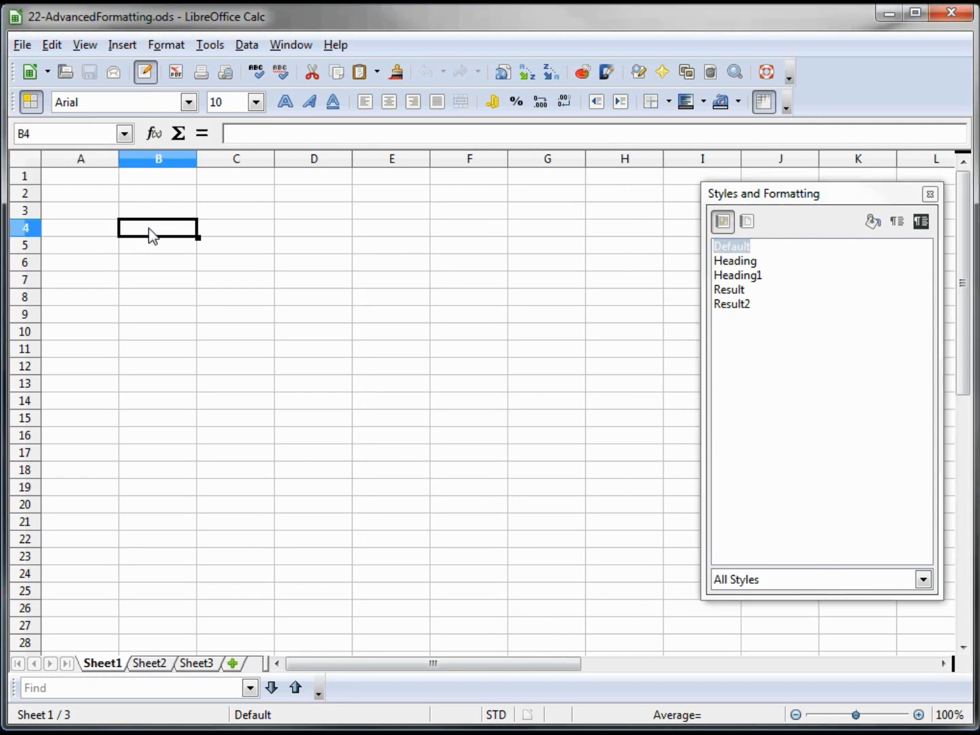
pyautogui.write('Default')
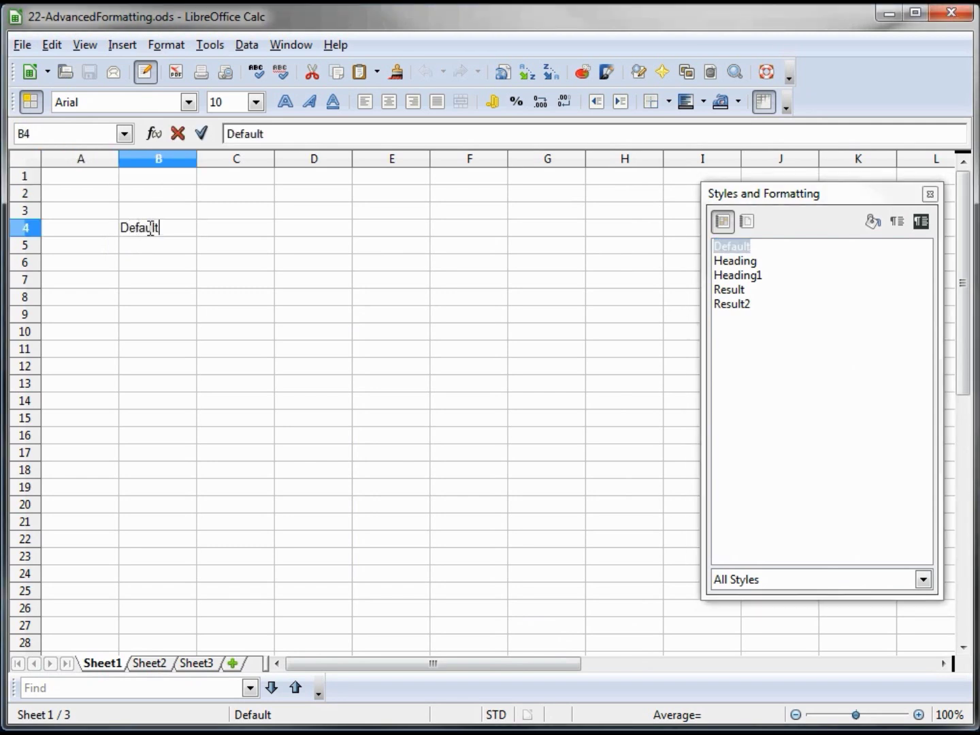
pyautogui.press('Return')
pyautogui.write('Headin')
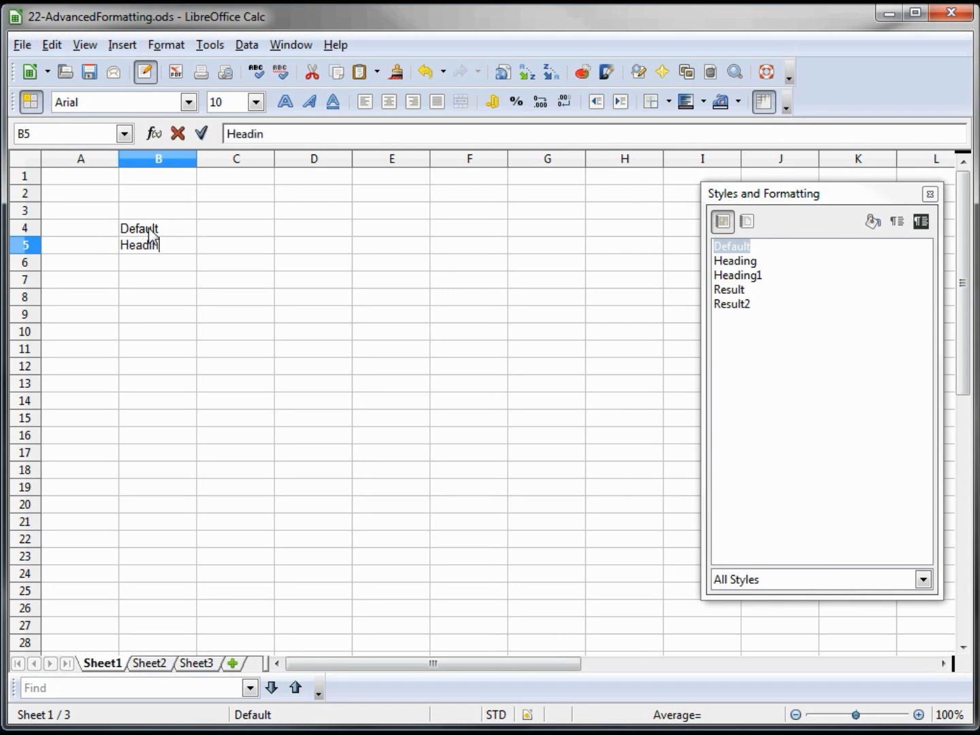
pyautogui.write('g')
pyautogui.press('Return')
pyautogui.write('Headi')
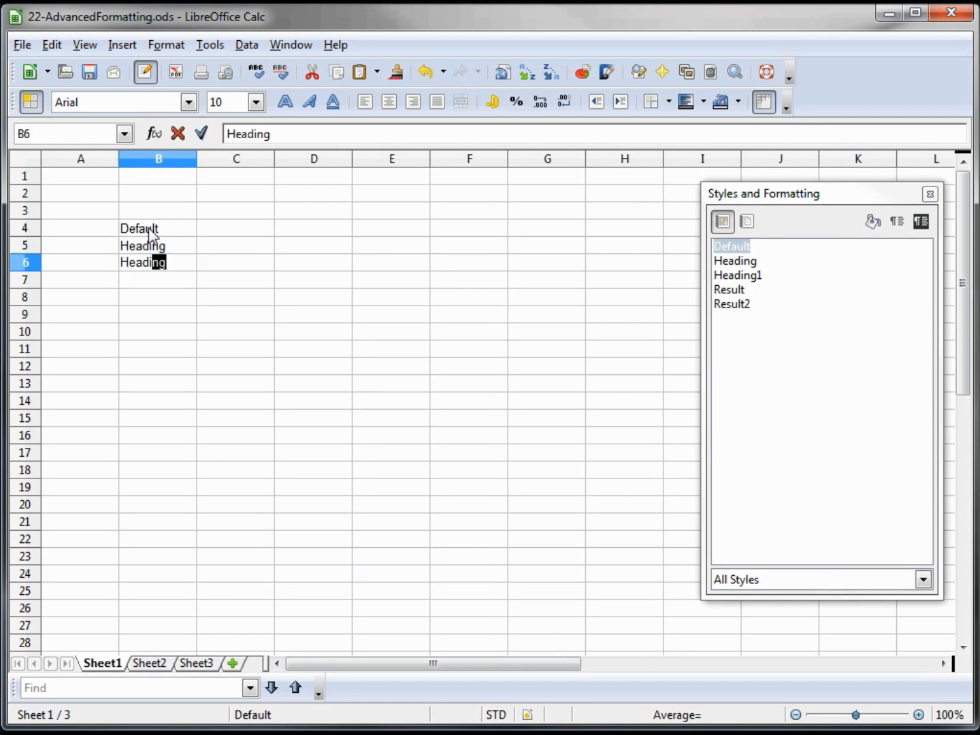
pyautogui.write('ng1')
pyautogui.press('Return')
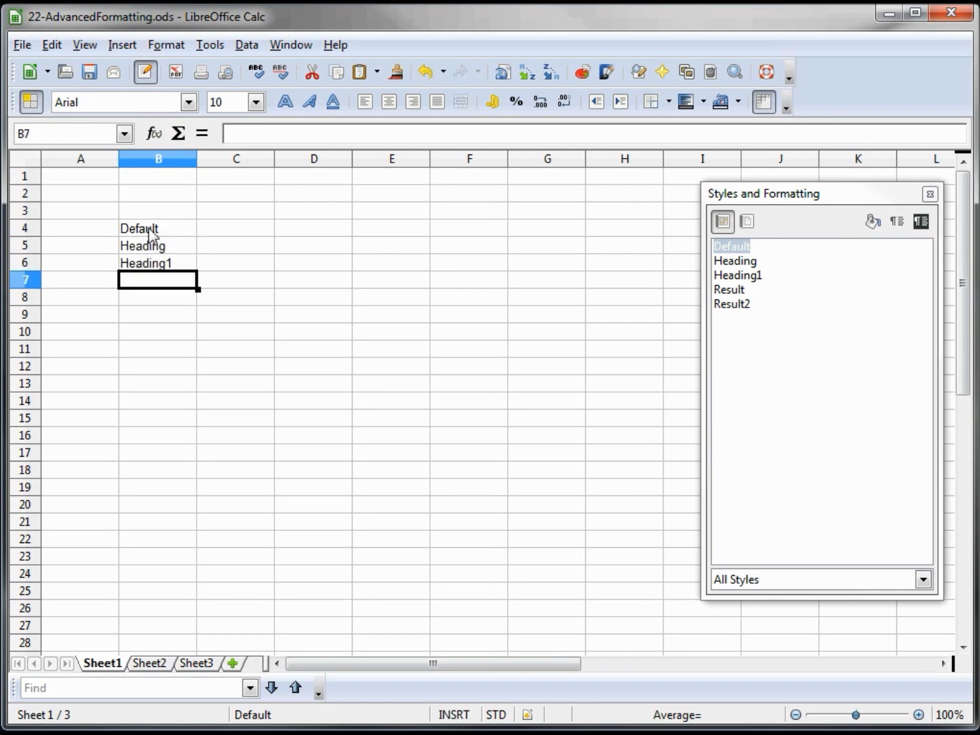
pyautogui.write('Result')
pyautogui.press('Return')
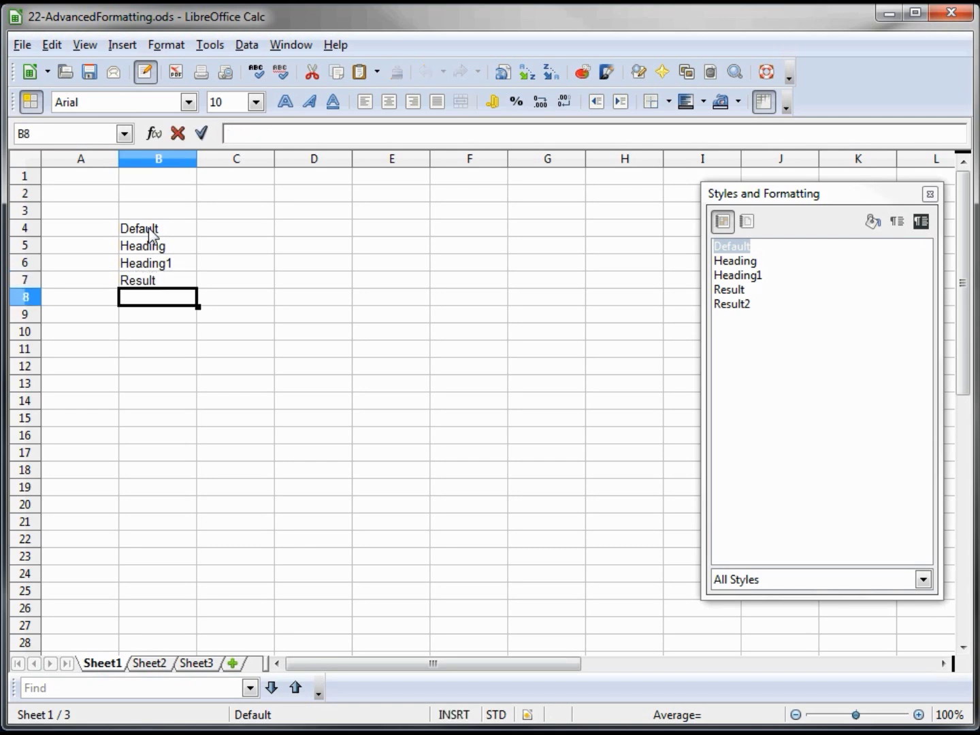
pyautogui.write('Result2')
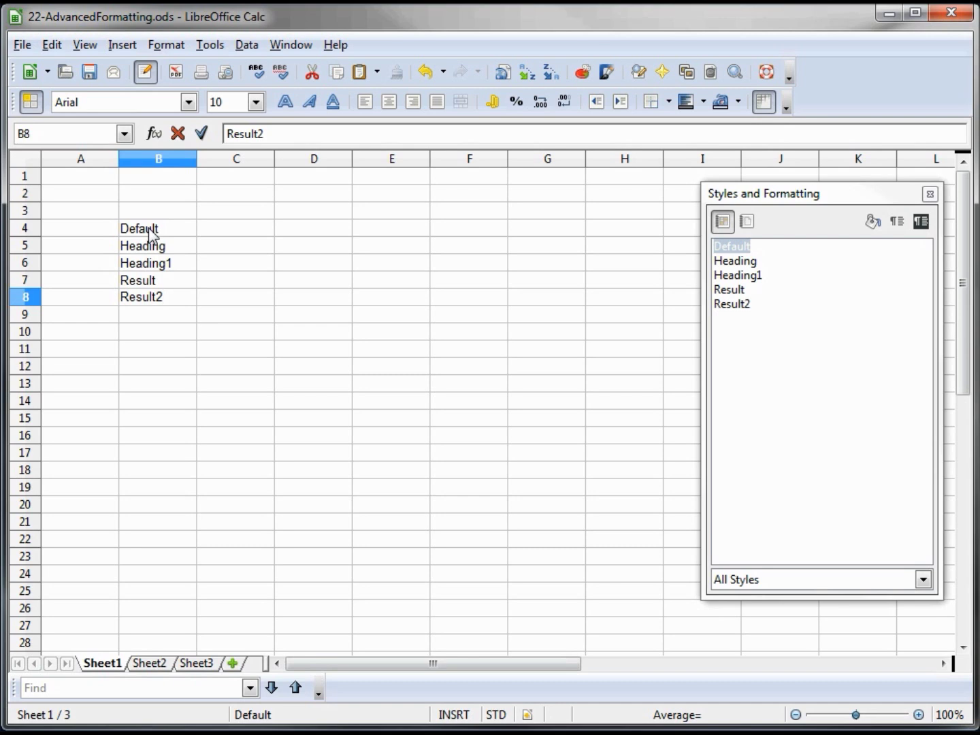
pyautogui.press('Return')
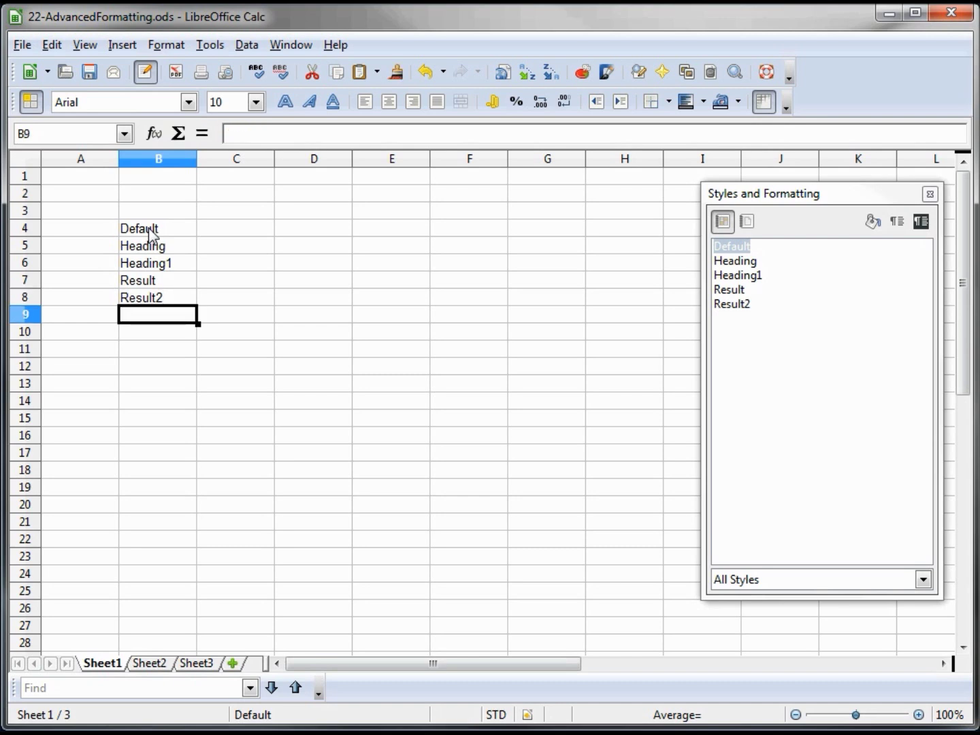
pyautogui.click(149, 227)
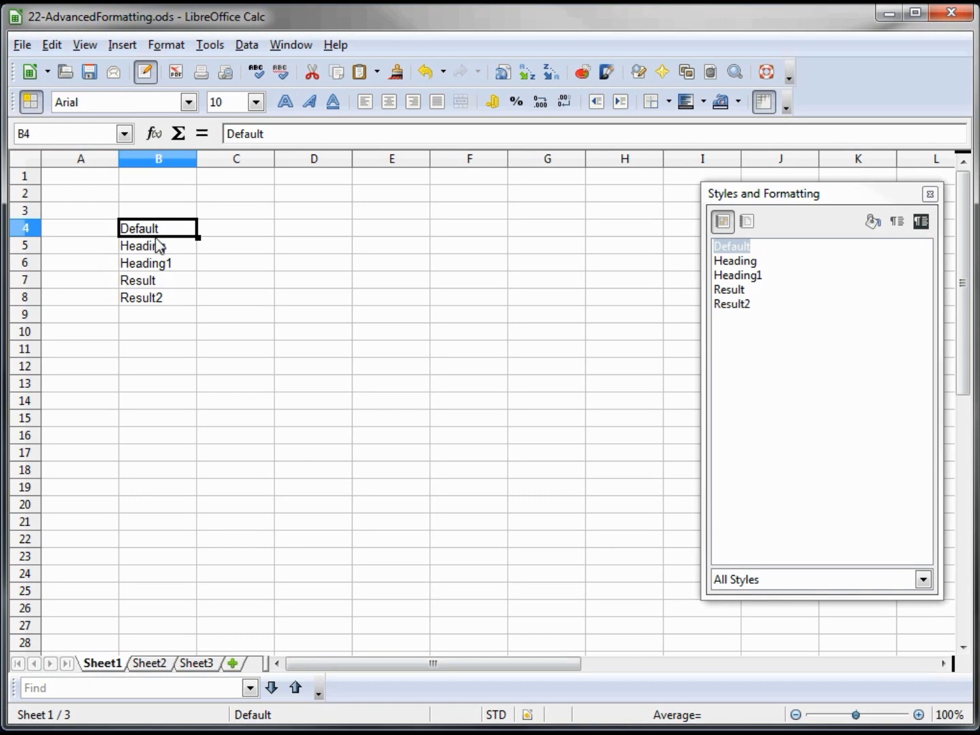
pyautogui.click(168, 247)
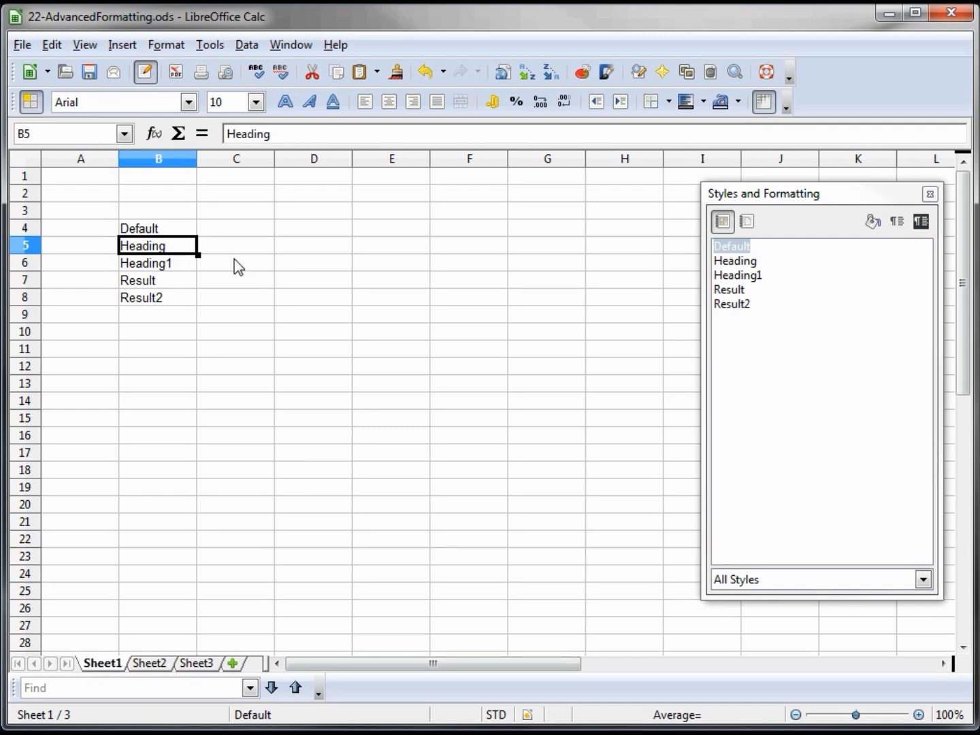
# - Apply the Heading style to B5 and widen column B to fit it
pyautogui.click(734, 262)
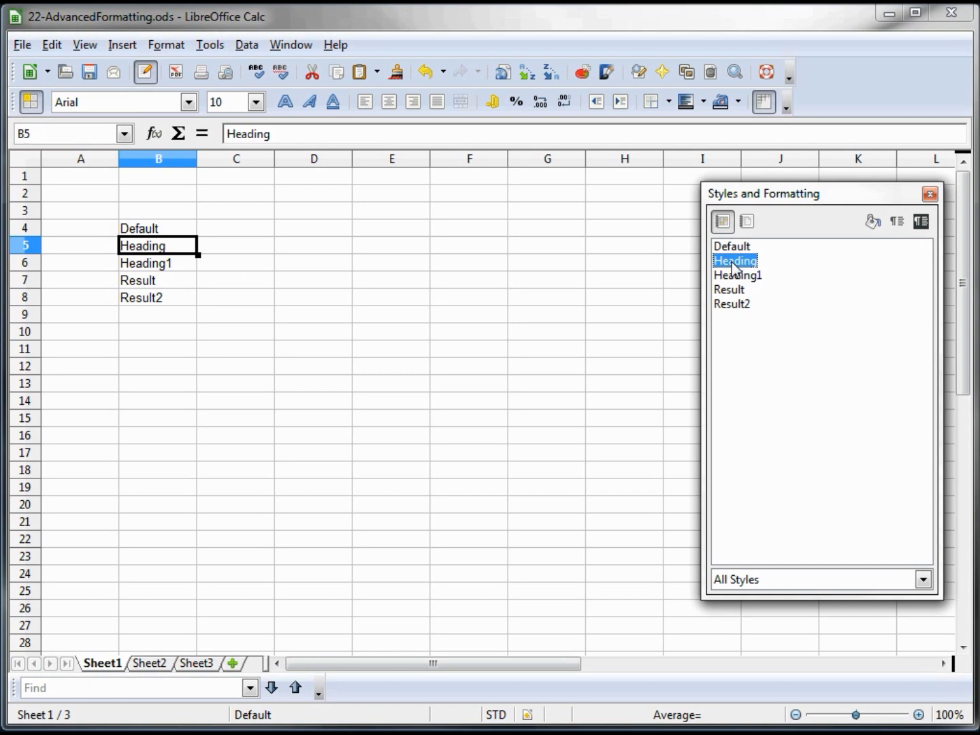
pyautogui.doubleClick(734, 264)
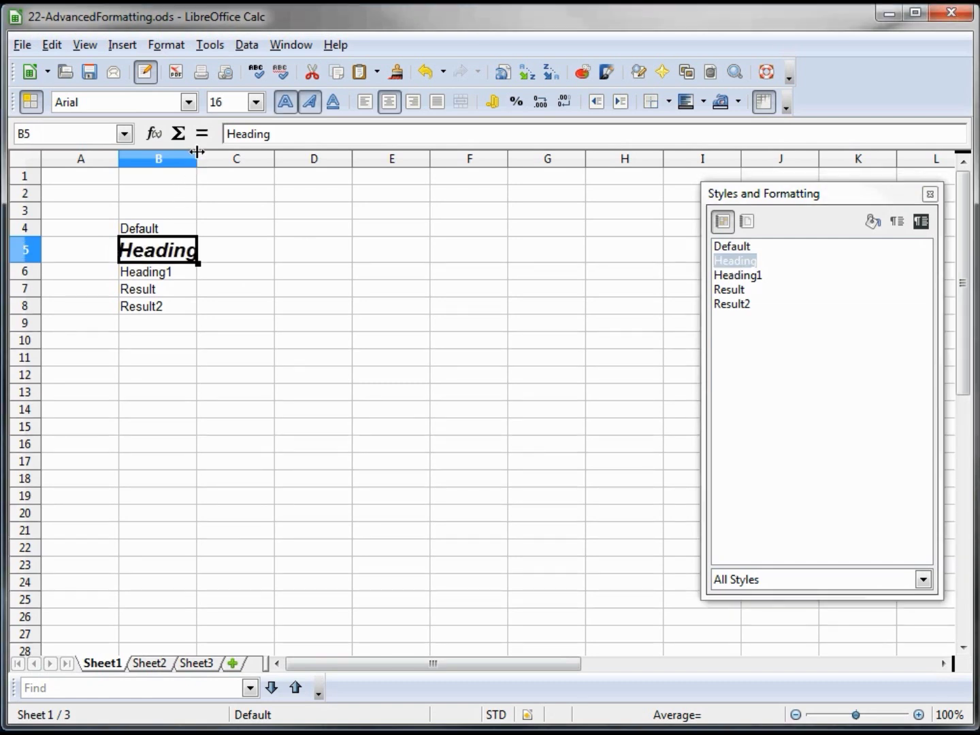
pyautogui.moveTo(197, 152); pyautogui.dragTo(212, 152)
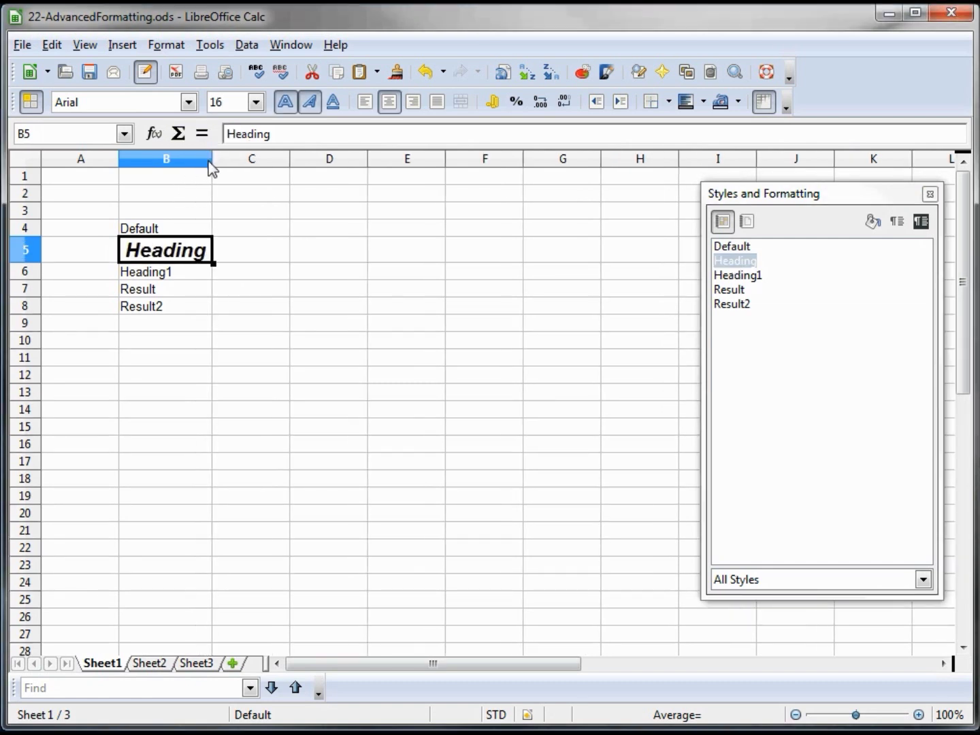
# - Apply the Heading1, Result and Result2 styles to cells B6, B7 and B8
pyautogui.click(170, 278)
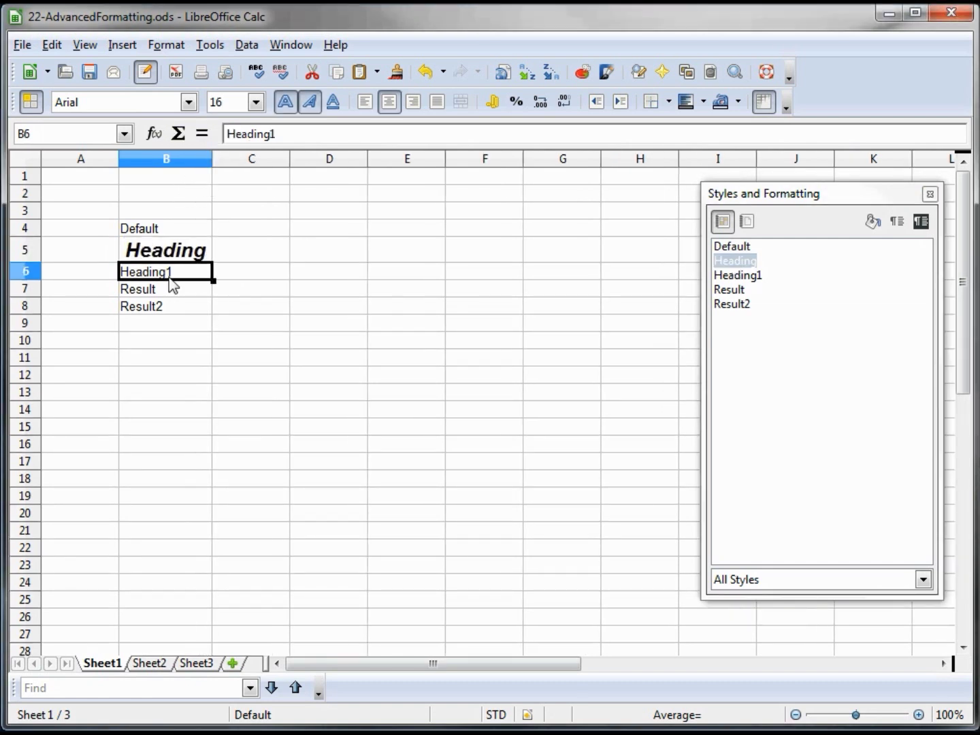
pyautogui.doubleClick(736, 276)
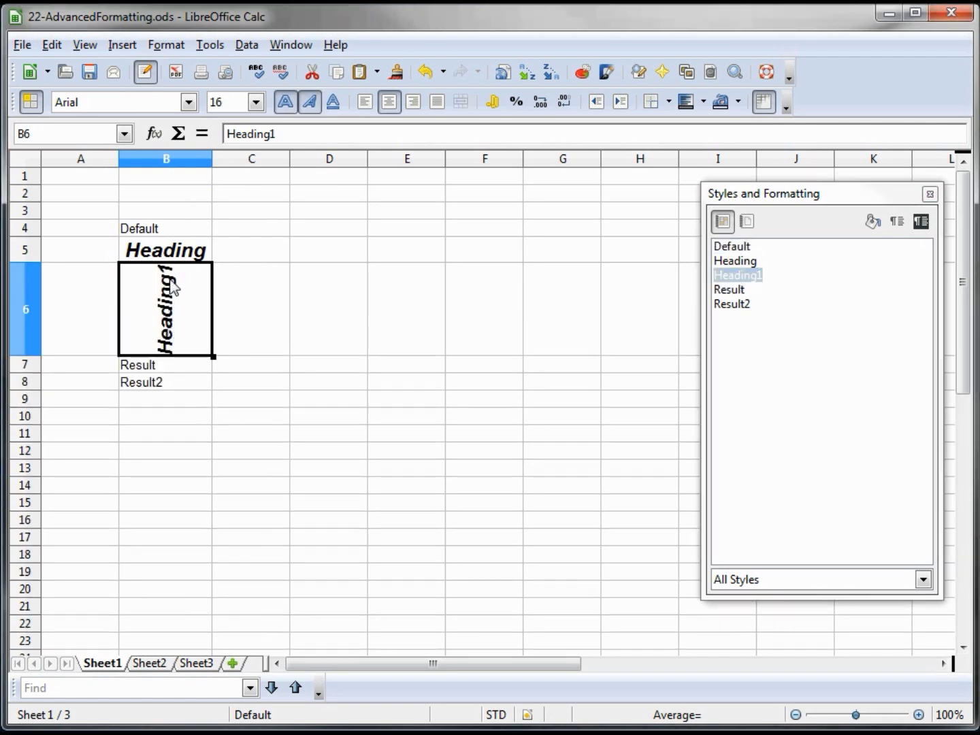
pyautogui.click(161, 367)
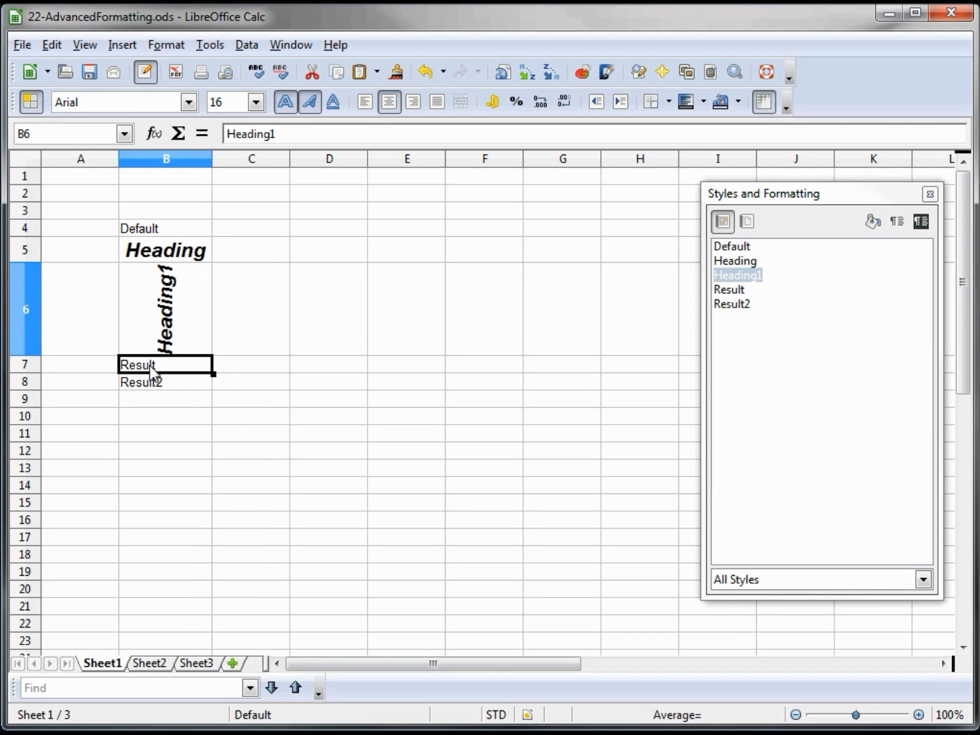
pyautogui.doubleClick(729, 289)
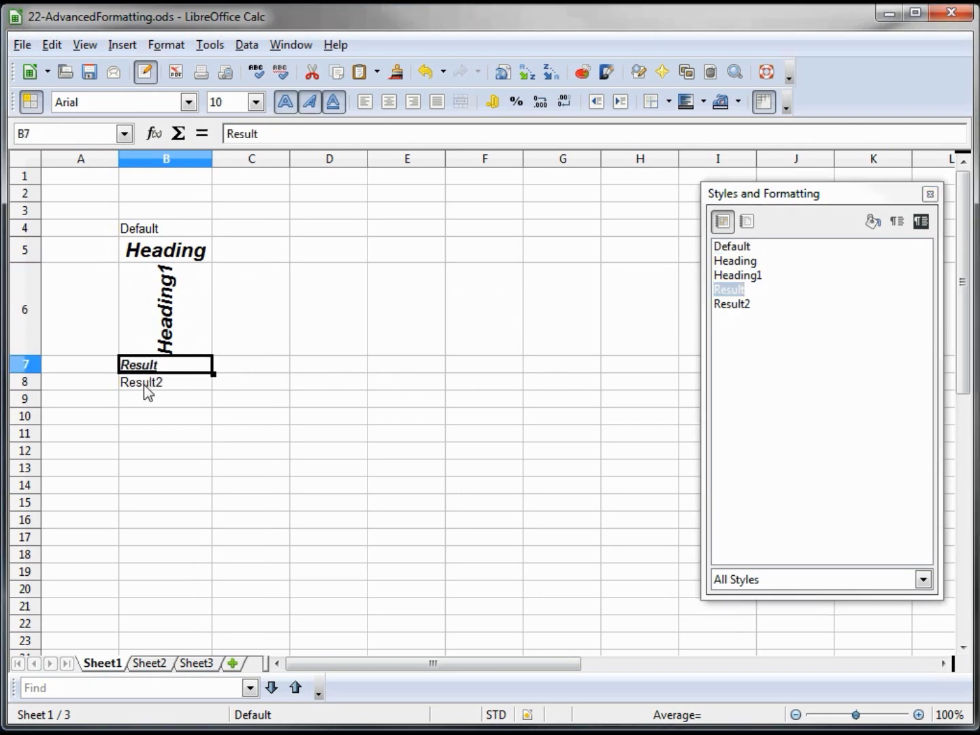
pyautogui.click(143, 387)
pyautogui.press('F2')
pyautogui.click(174, 400)
pyautogui.click(175, 385)
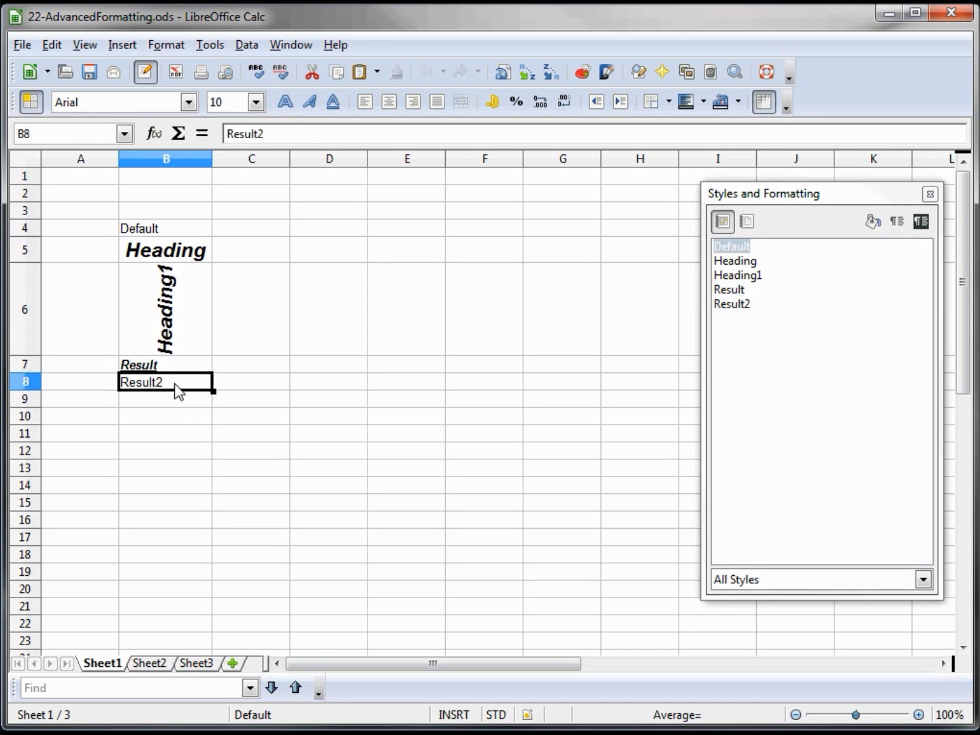
pyautogui.click(730, 304)
pyautogui.doubleClick(732, 305)
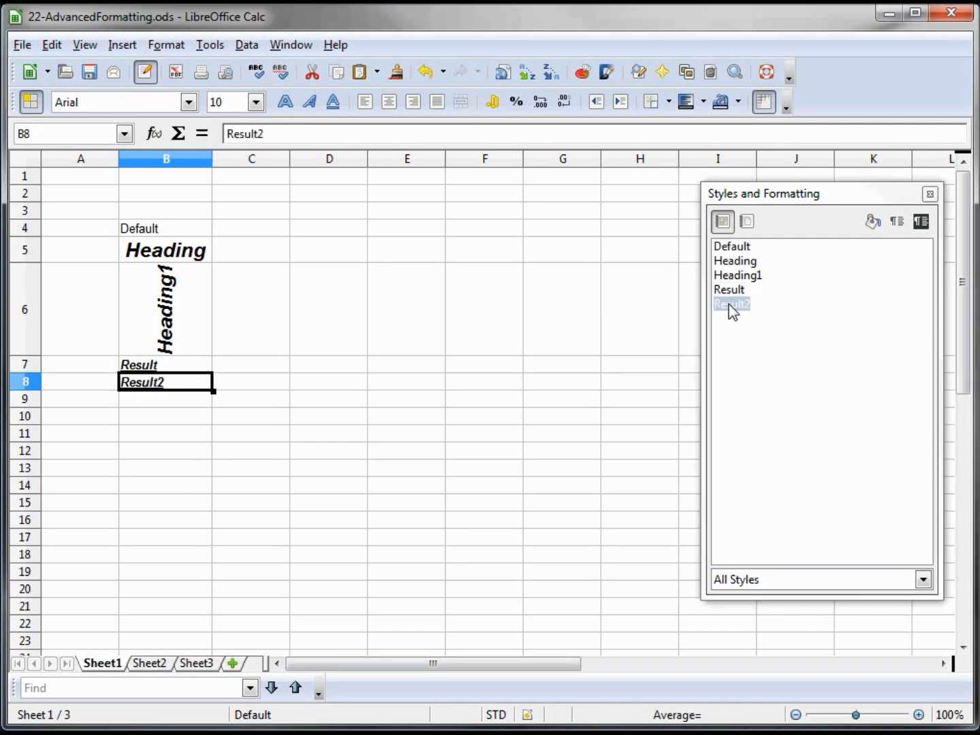
pyautogui.click(113, 400)
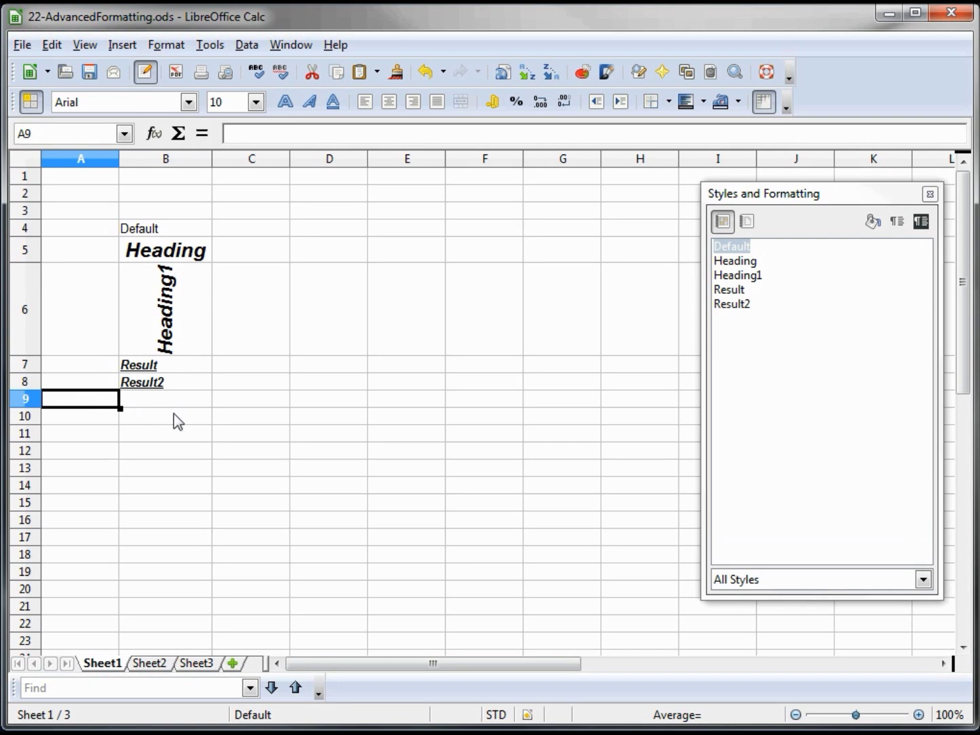
# - Type Blue-Default in B11 and Blue-Heading in B12, then reselect B11
pyautogui.click(156, 433)
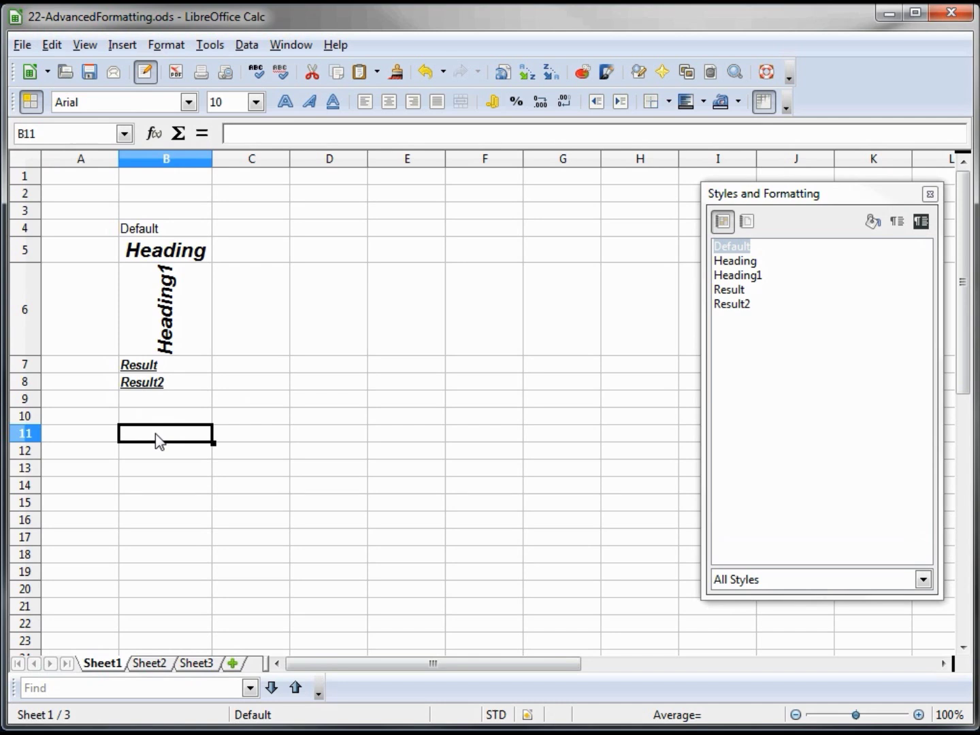
pyautogui.write('Blu')
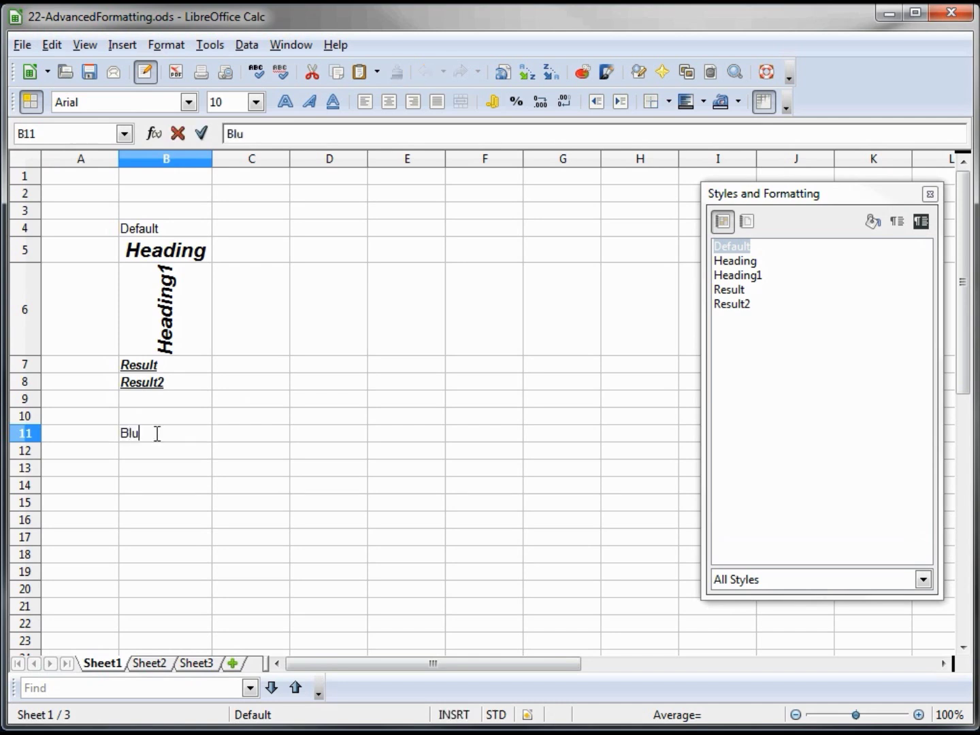
pyautogui.write('e-Defual')
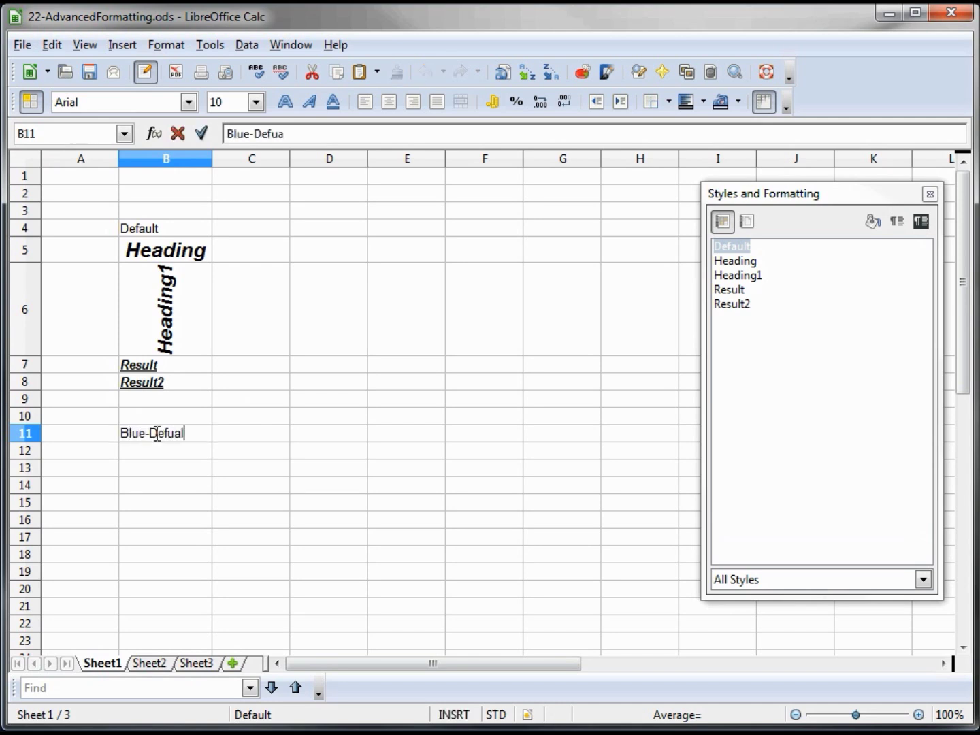
pyautogui.write('t')
pyautogui.press('BackSpace')
pyautogui.press('BackSpace')
pyautogui.press('BackSpace')
pyautogui.press('BackSpace')
pyautogui.write('ault')
pyautogui.press('Return')
pyautogui.write('B')
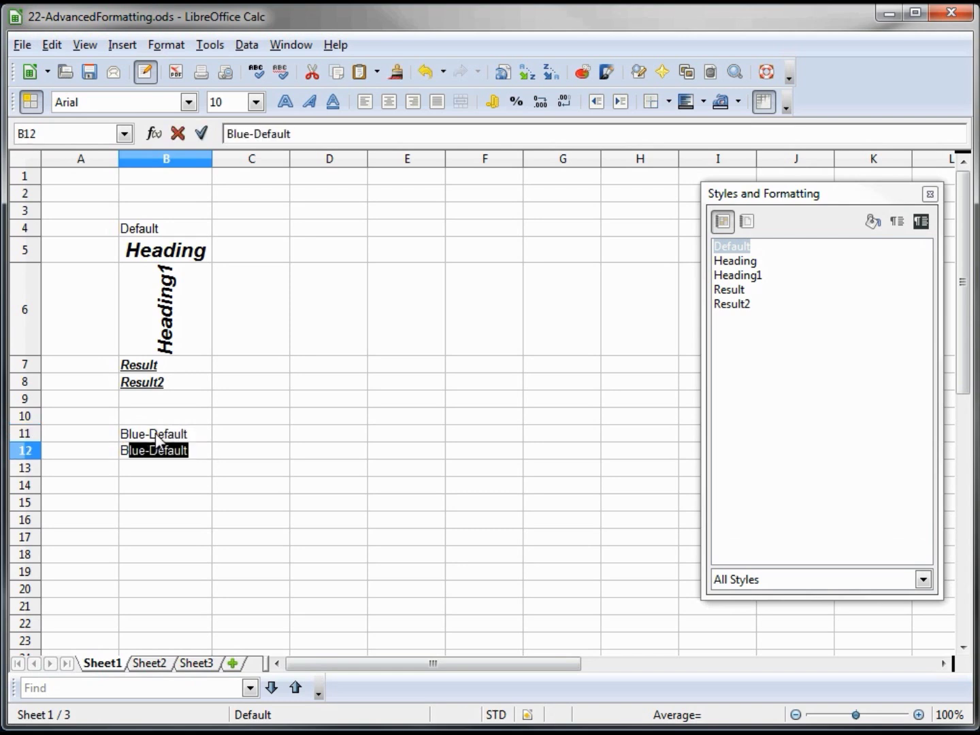
pyautogui.write('lue-Heading')
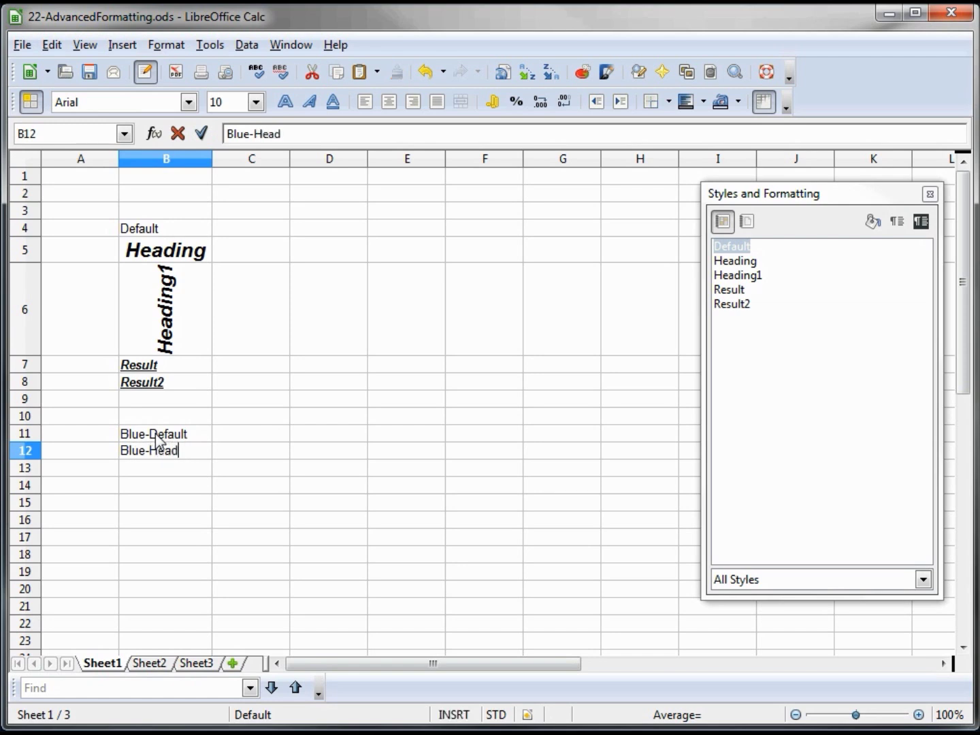
pyautogui.press('Return')
pyautogui.press('Up')
pyautogui.press('Up')
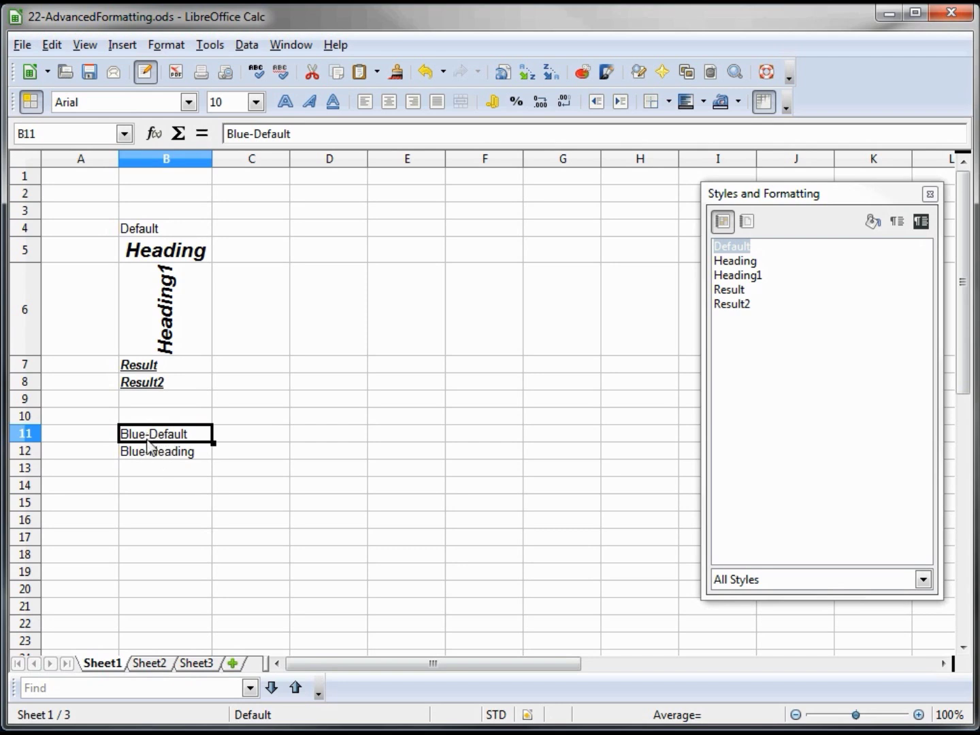
pyautogui.click(155, 450)
pyautogui.click(153, 441)
# - Create a new cell style named BlueDefault from the selected cell B11
pyautogui.click(794, 198)
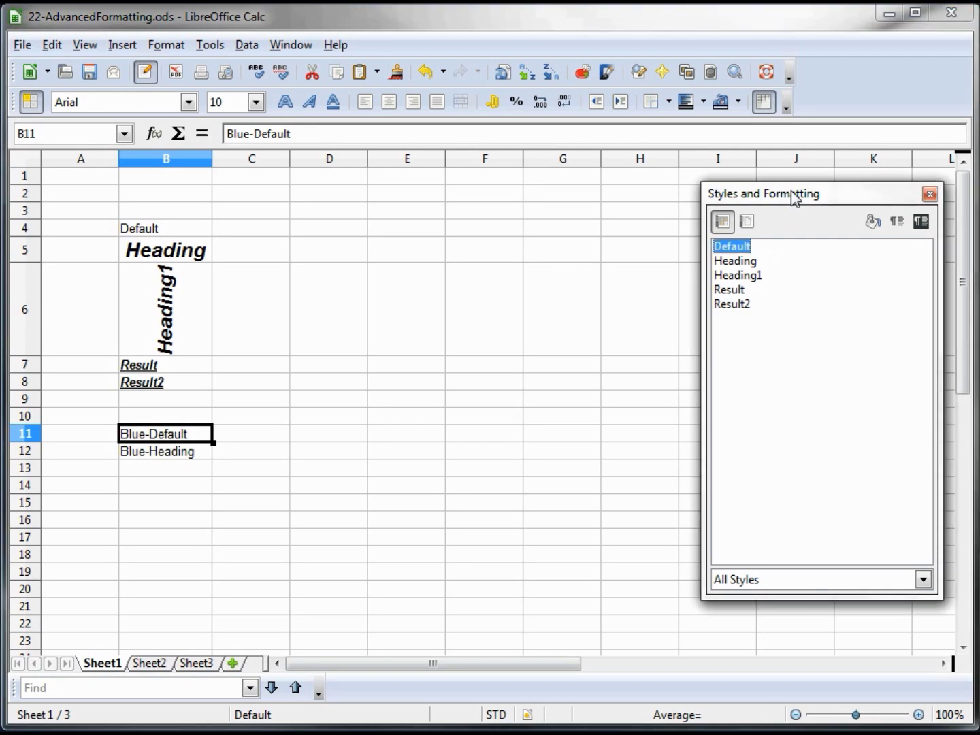
pyautogui.click(898, 222)
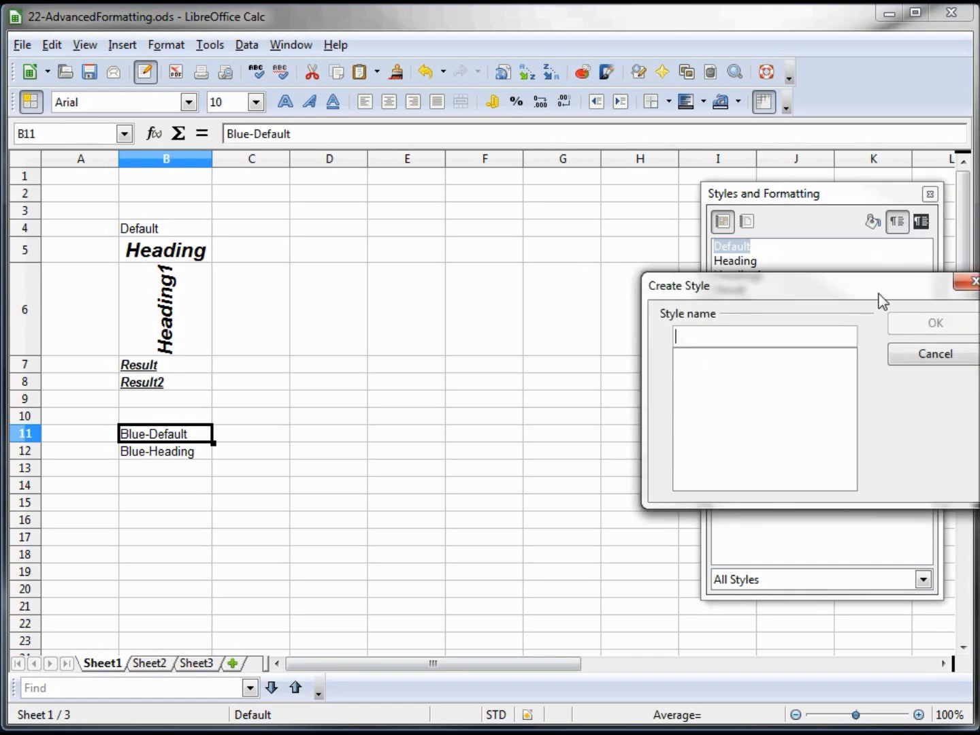
pyautogui.moveTo(882, 300); pyautogui.dragTo(809, 294)
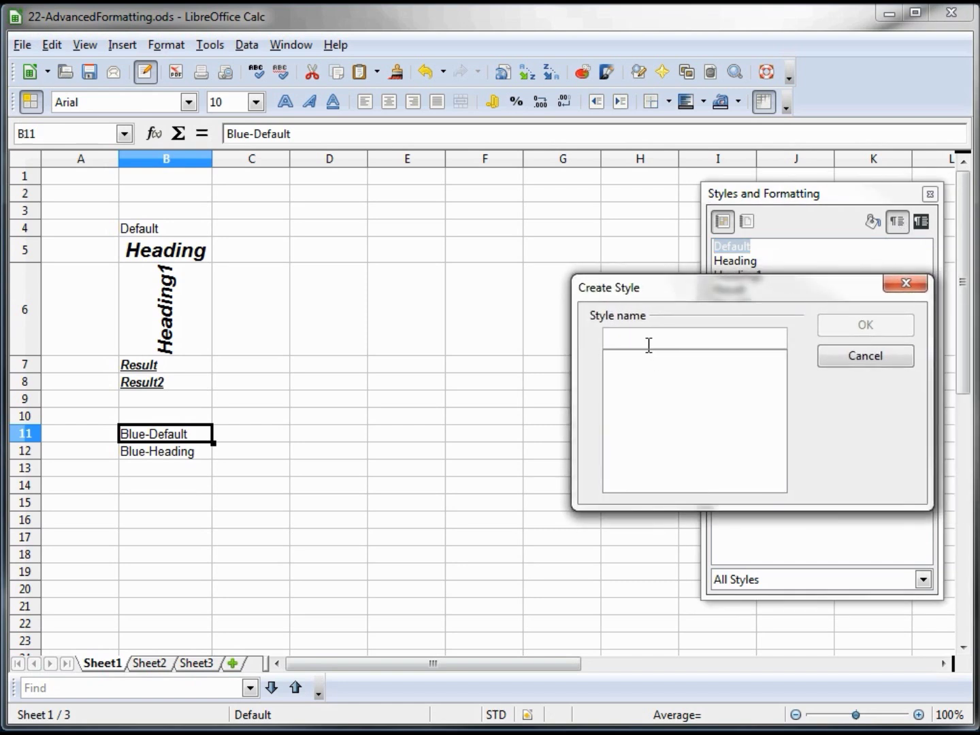
pyautogui.write('Blu')
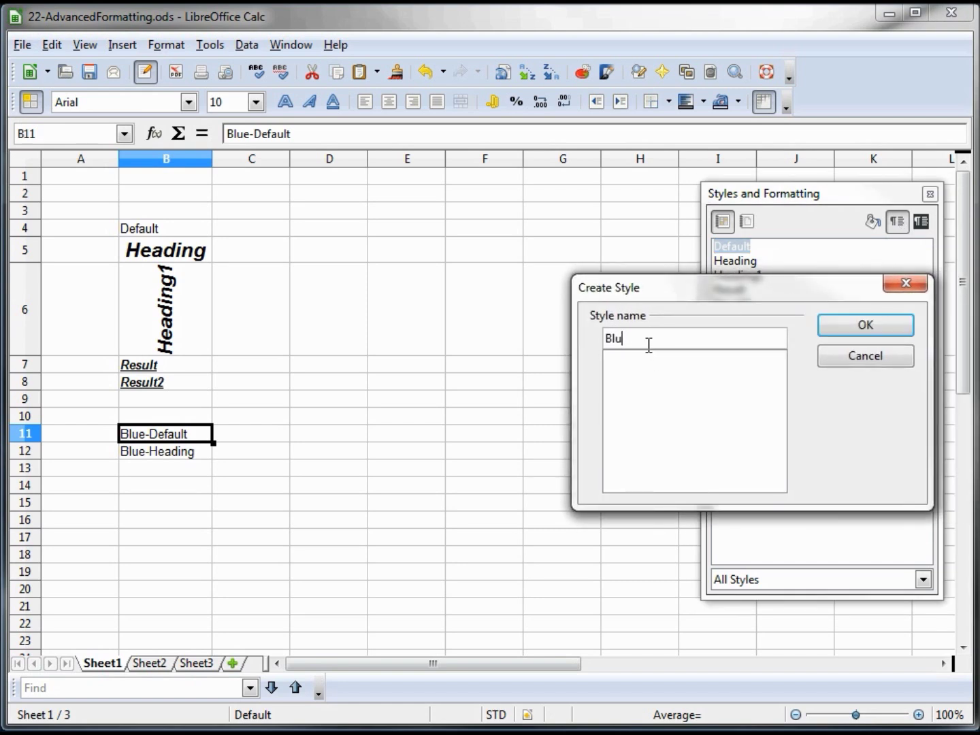
pyautogui.write('eDefault')
pyautogui.click(868, 330)
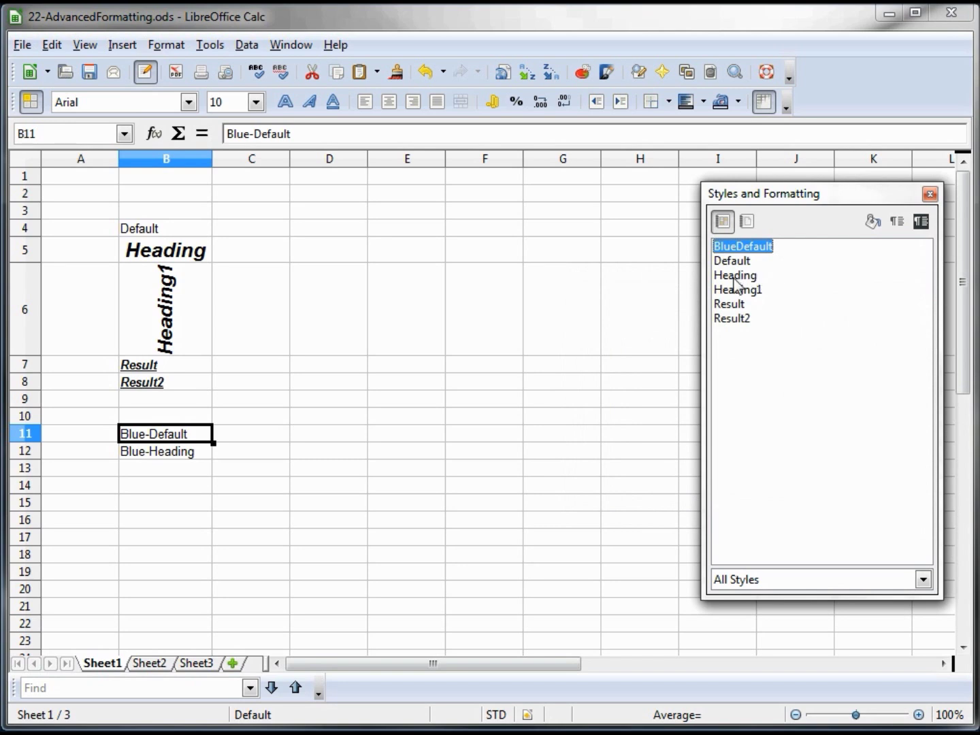
pyautogui.click(749, 260)
pyautogui.click(743, 246)
# - Modify the BlueDefault style to use a Turquoise 1 background
pyautogui.rightClick(748, 248)
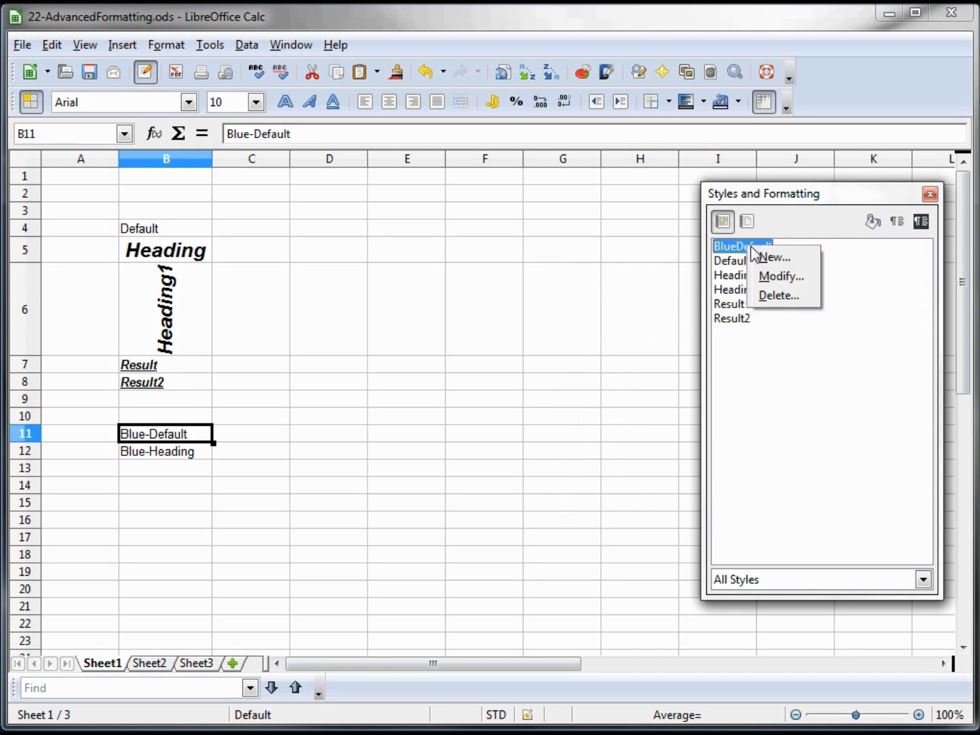
pyautogui.click(788, 277)
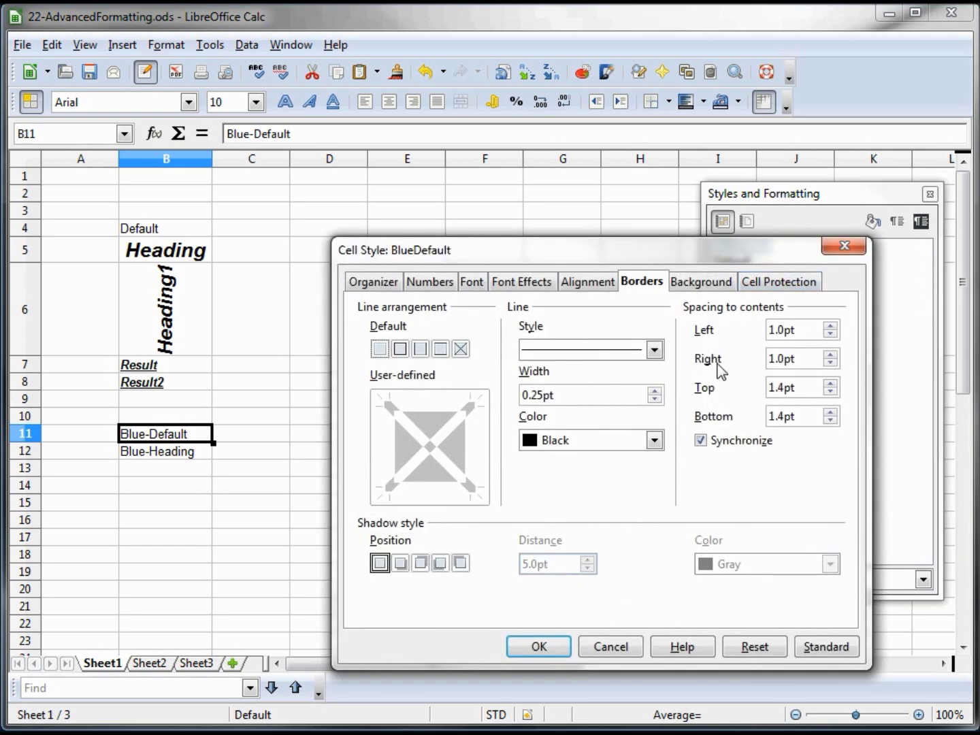
pyautogui.click(701, 281)
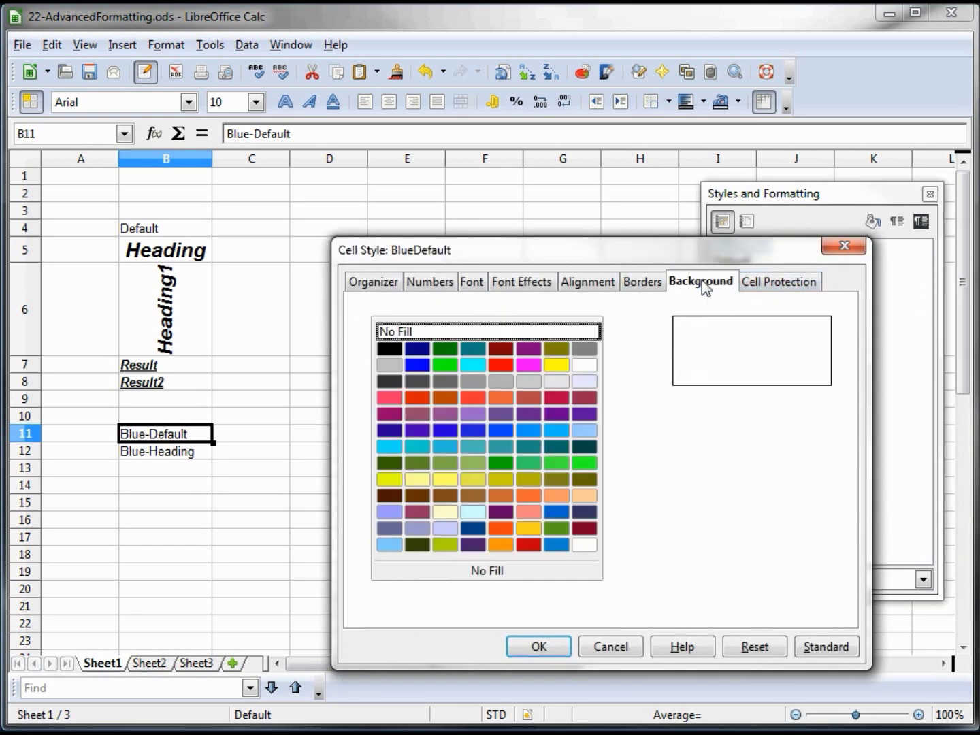
pyautogui.click(384, 446)
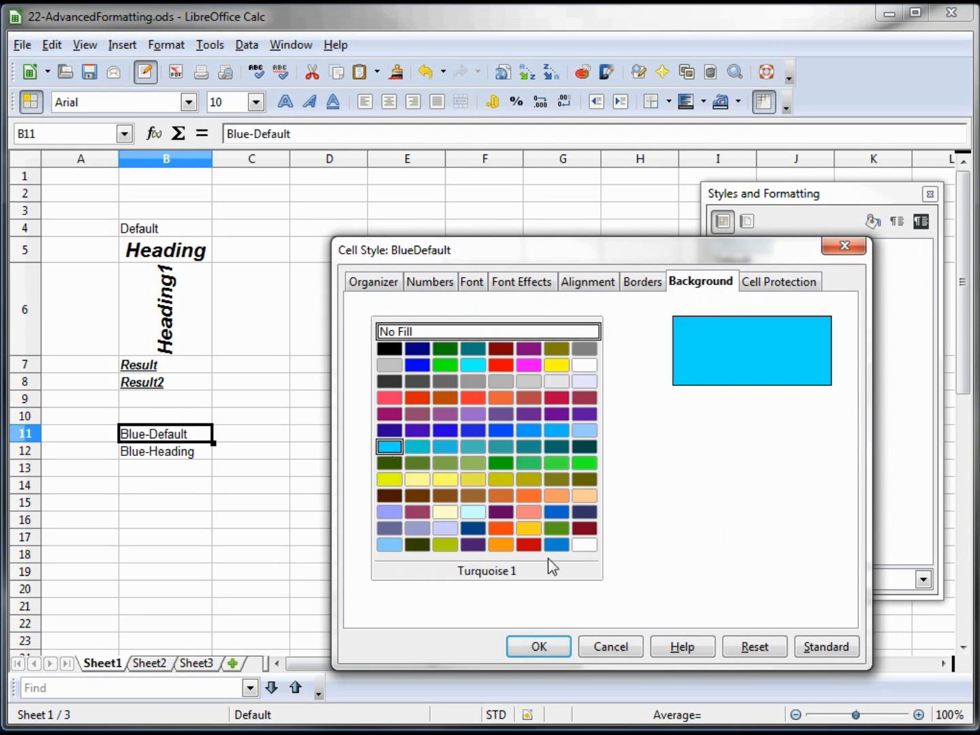
pyautogui.click(539, 646)
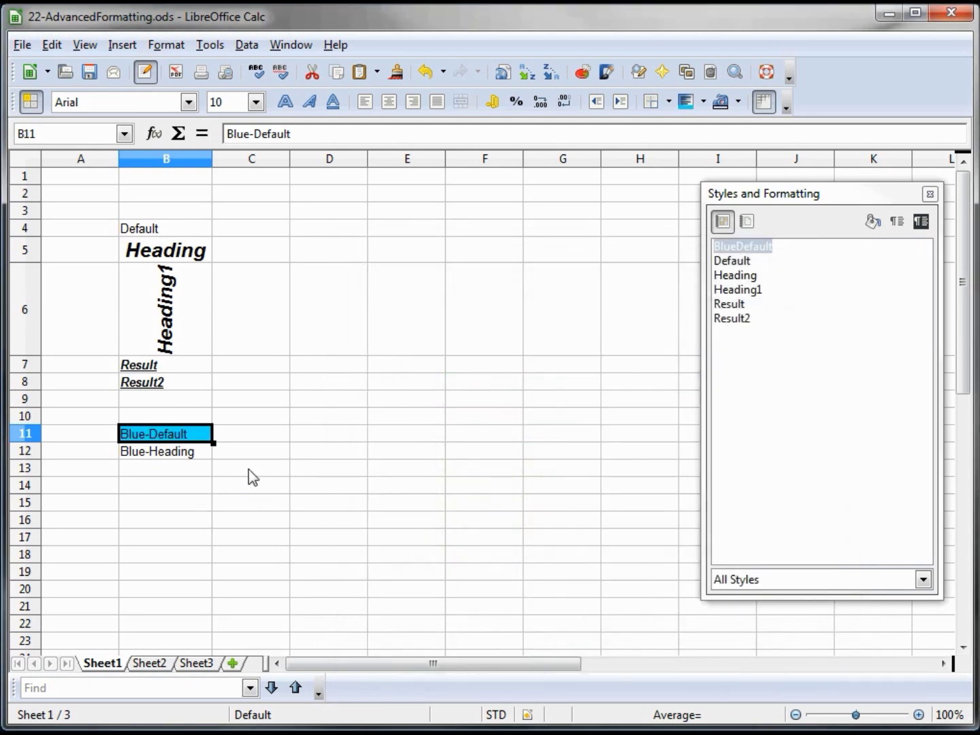
pyautogui.click(158, 453)
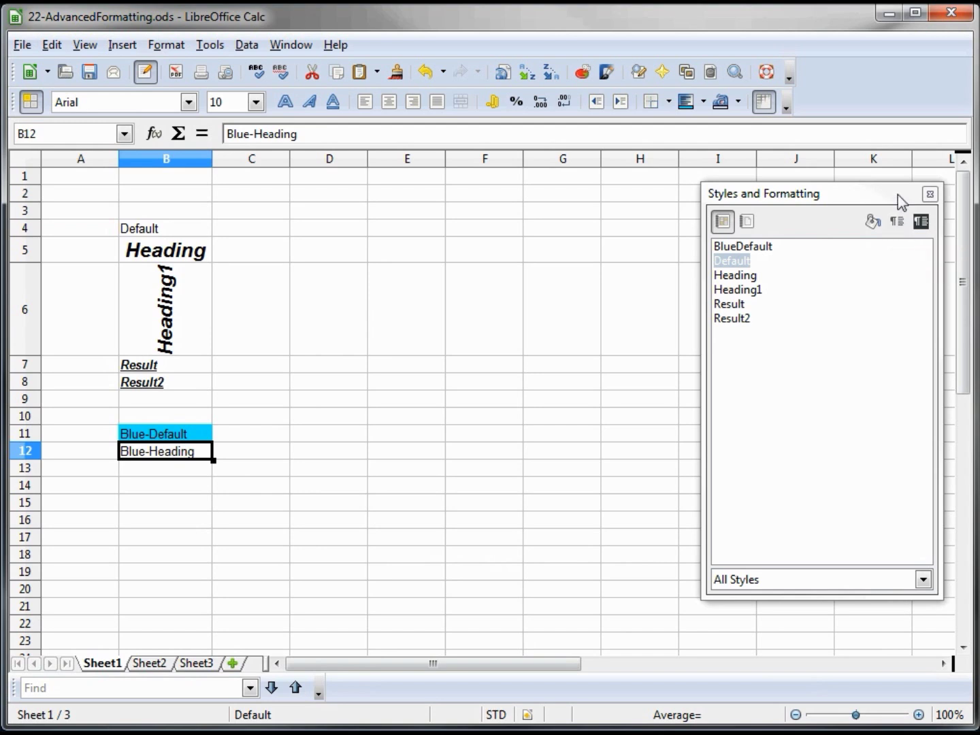
# - Make a new style from selected cell B12 and name it BlueHeading
pyautogui.moveTo(899, 201); pyautogui.dragTo(712, 217)
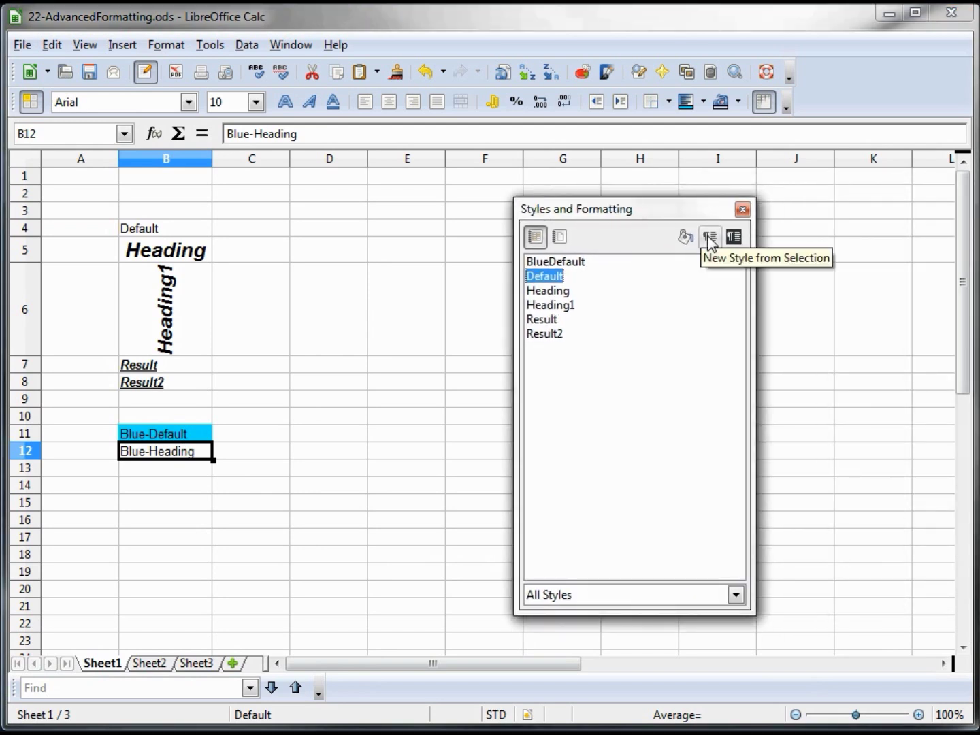
pyautogui.click(710, 239)
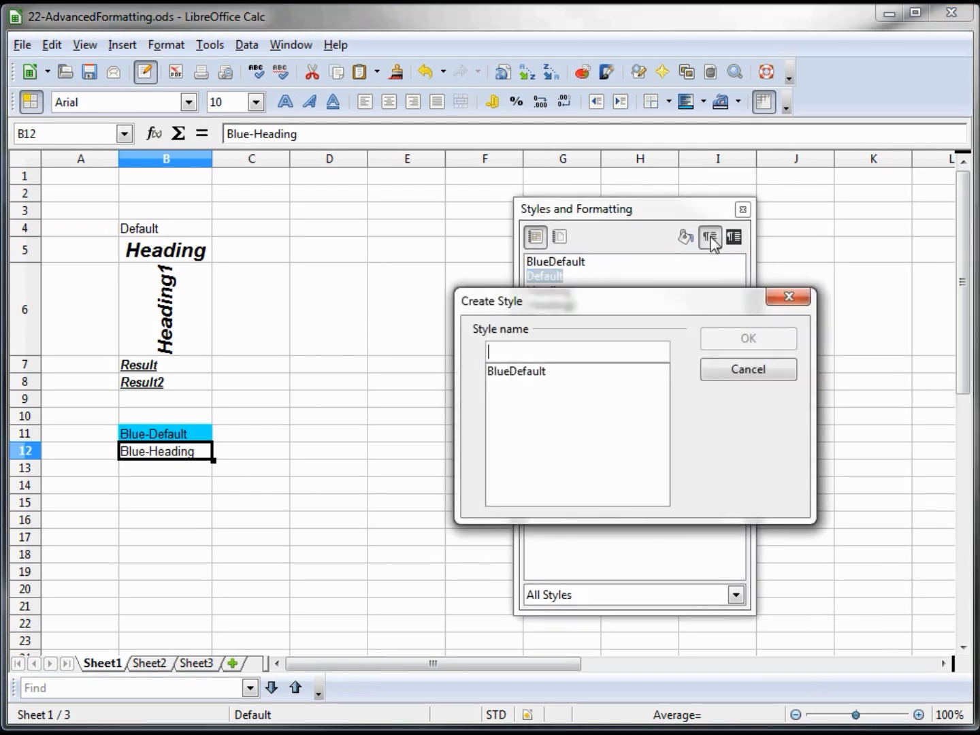
pyautogui.write('Blue')
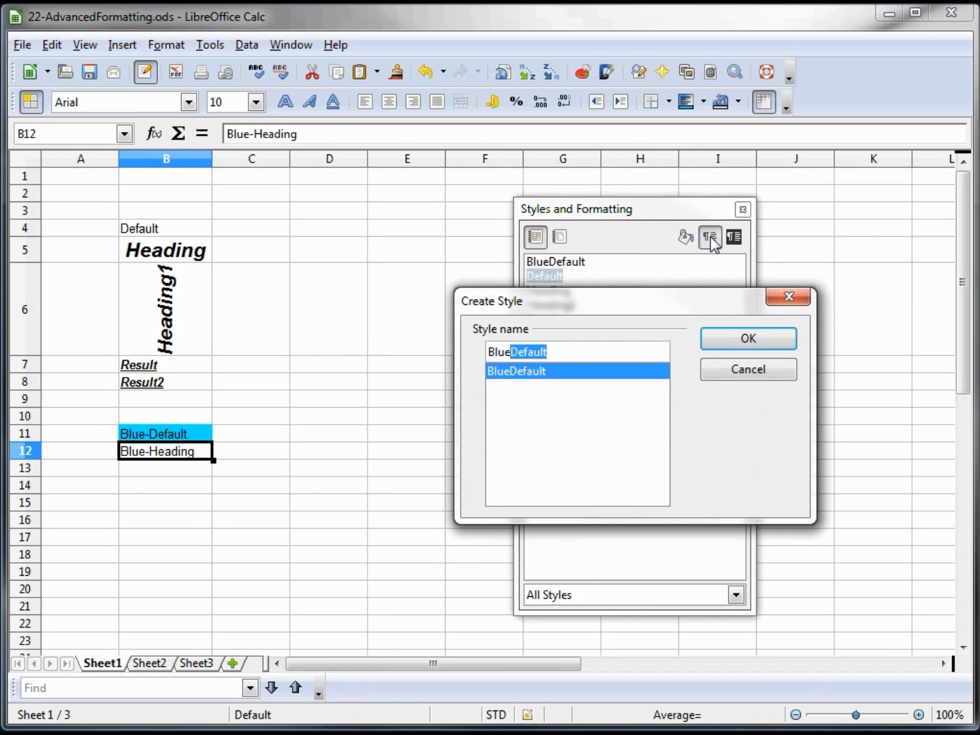
pyautogui.write('Heading')
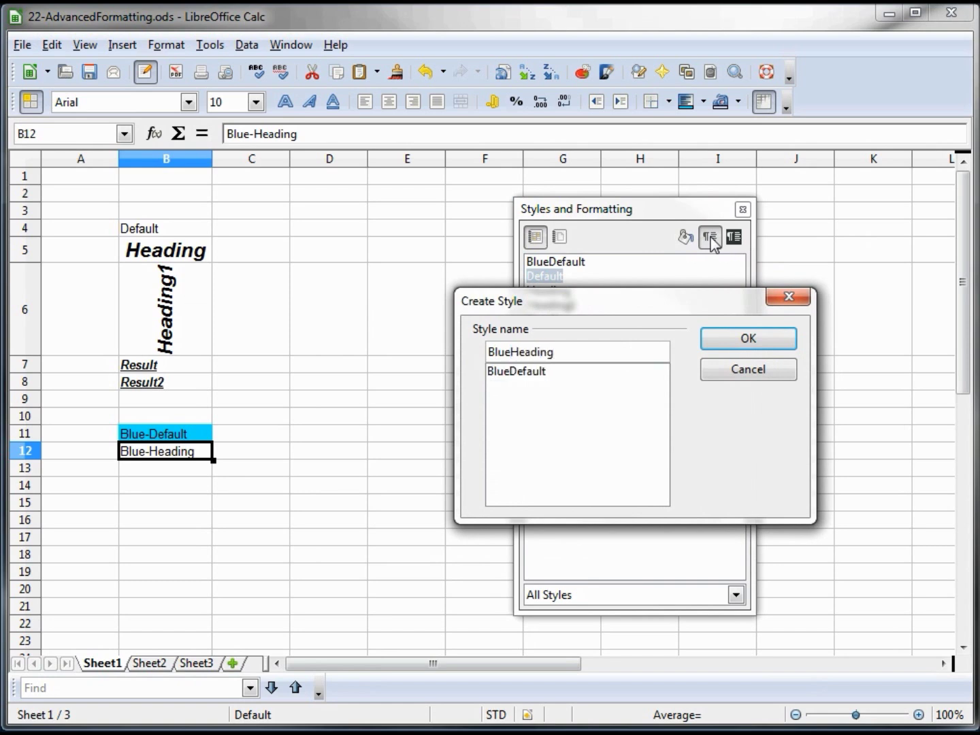
pyautogui.press('Return')
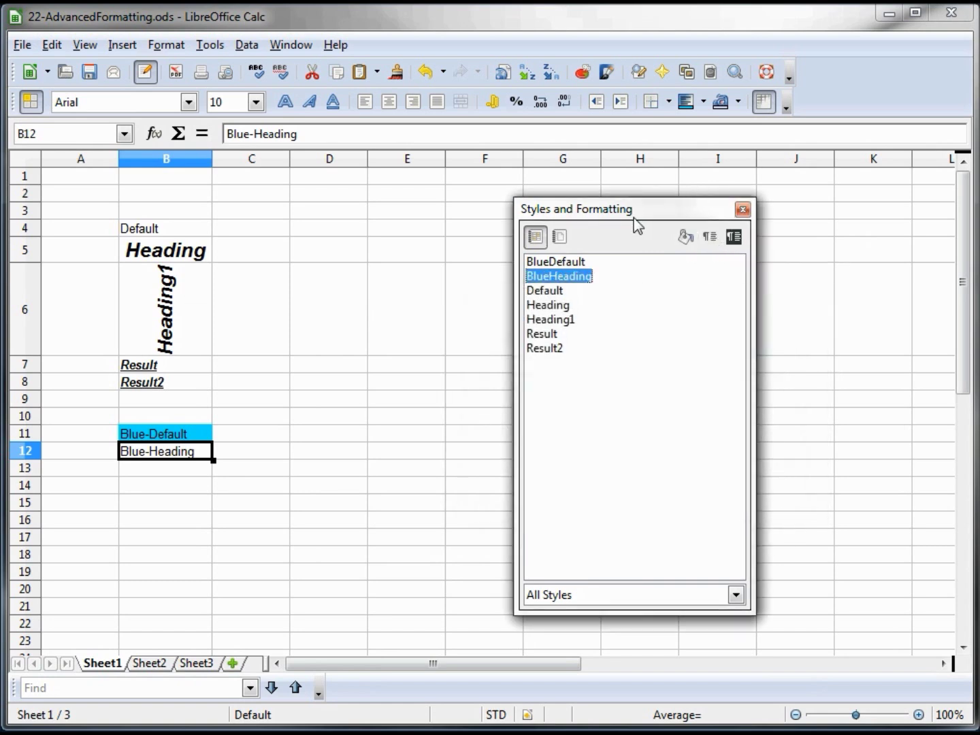
# - Modify BlueHeading to inherit from Heading and use a Turquoise 1 background
pyautogui.rightClick(570, 282)
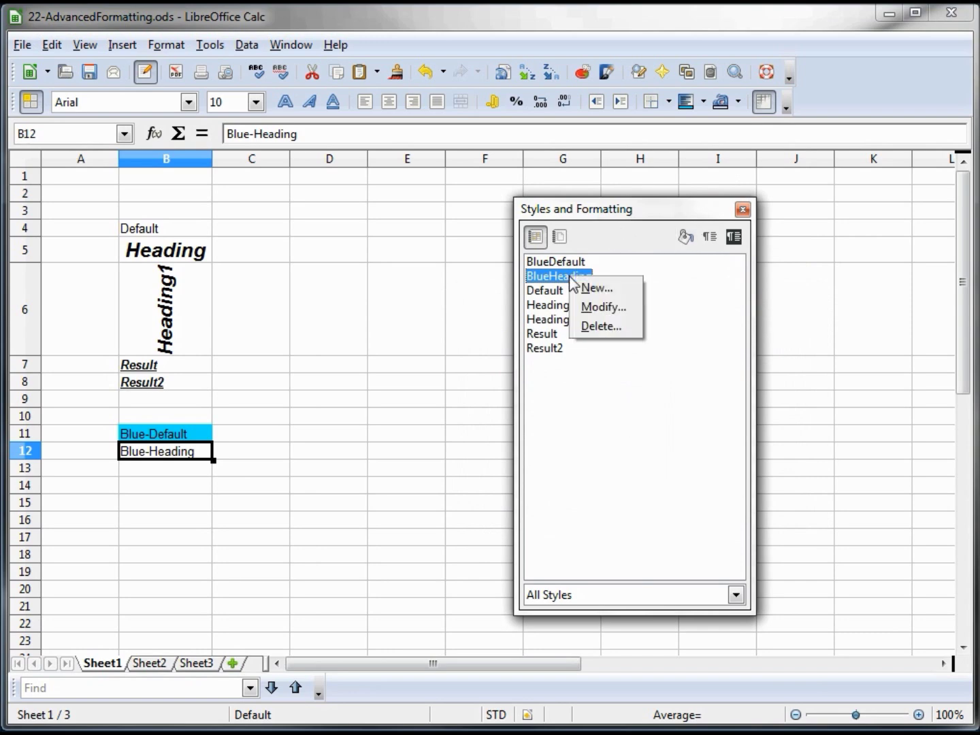
pyautogui.click(599, 303)
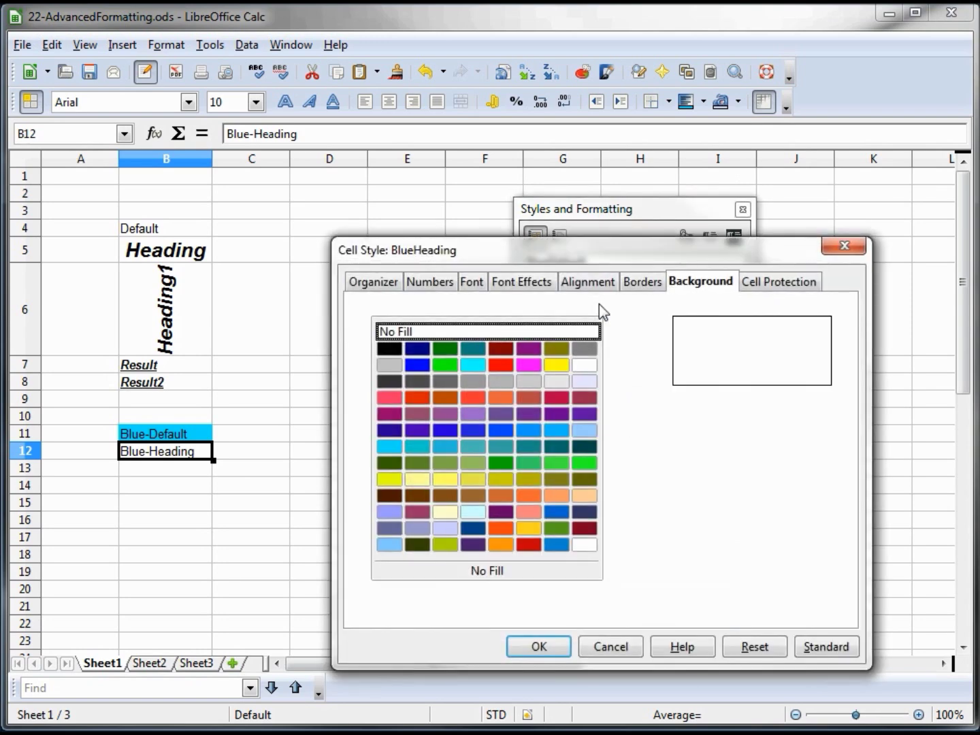
pyautogui.click(378, 289)
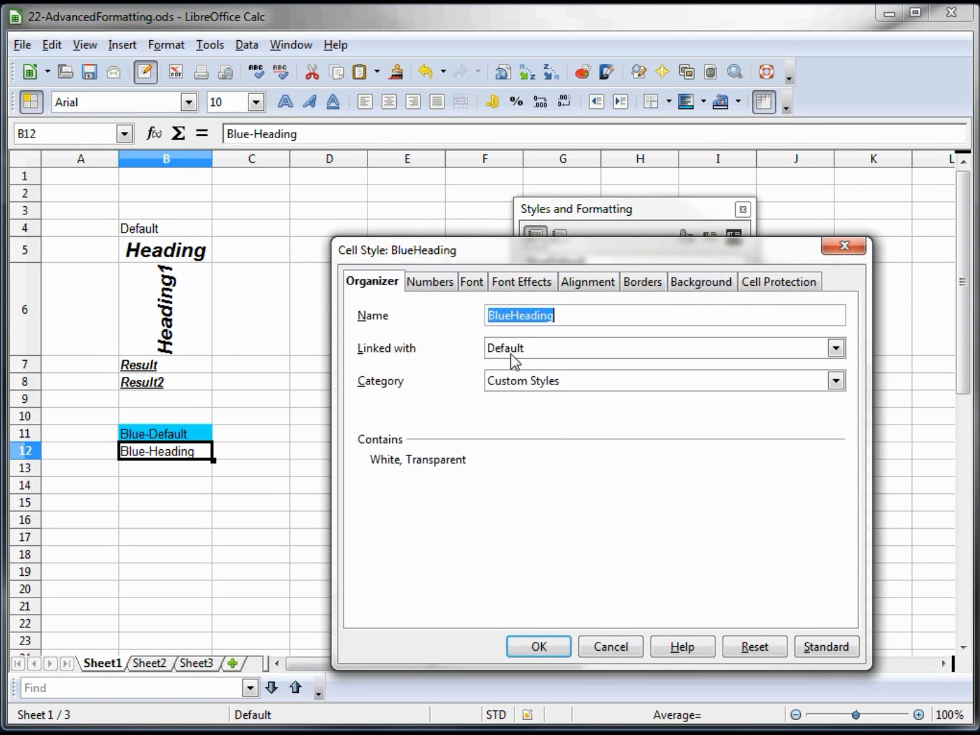
pyautogui.click(836, 347)
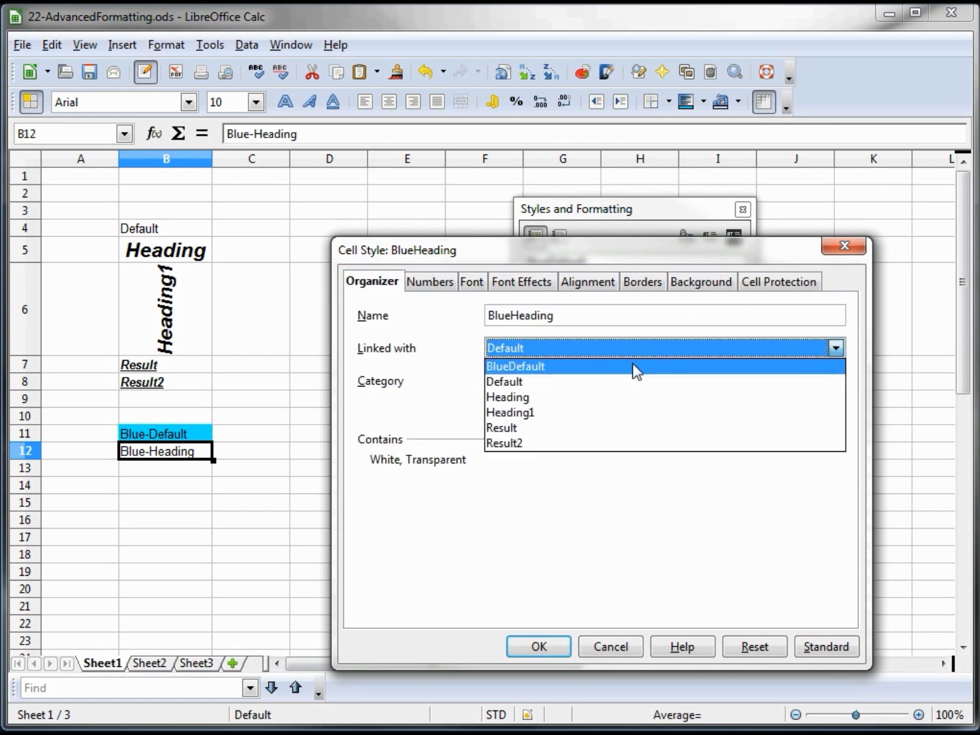
pyautogui.click(524, 399)
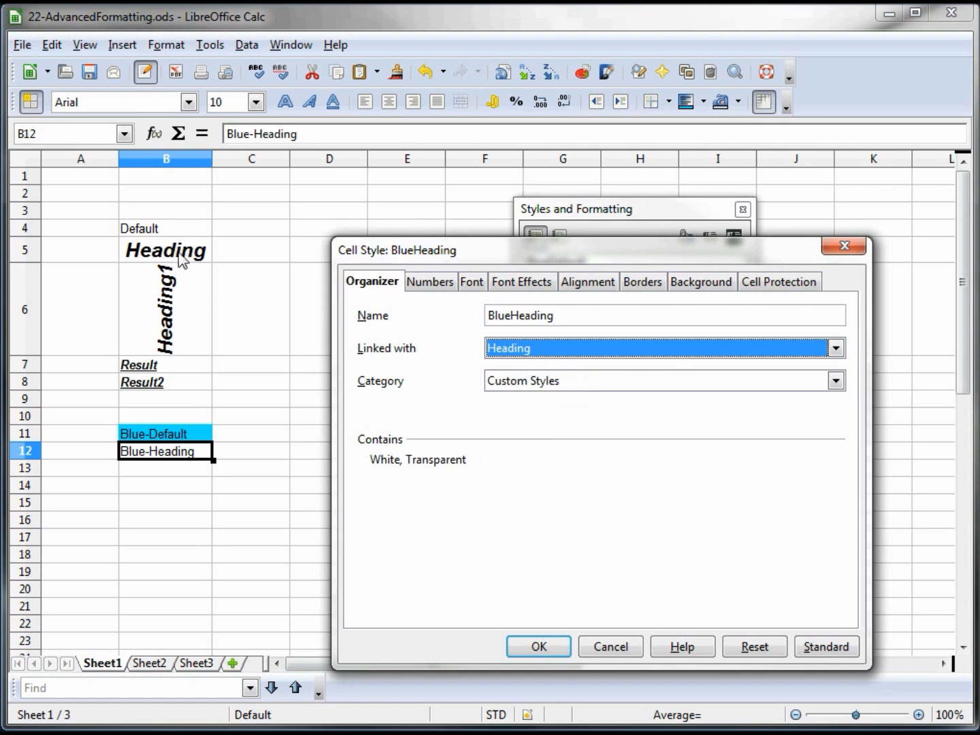
pyautogui.click(572, 316)
pyautogui.click(701, 284)
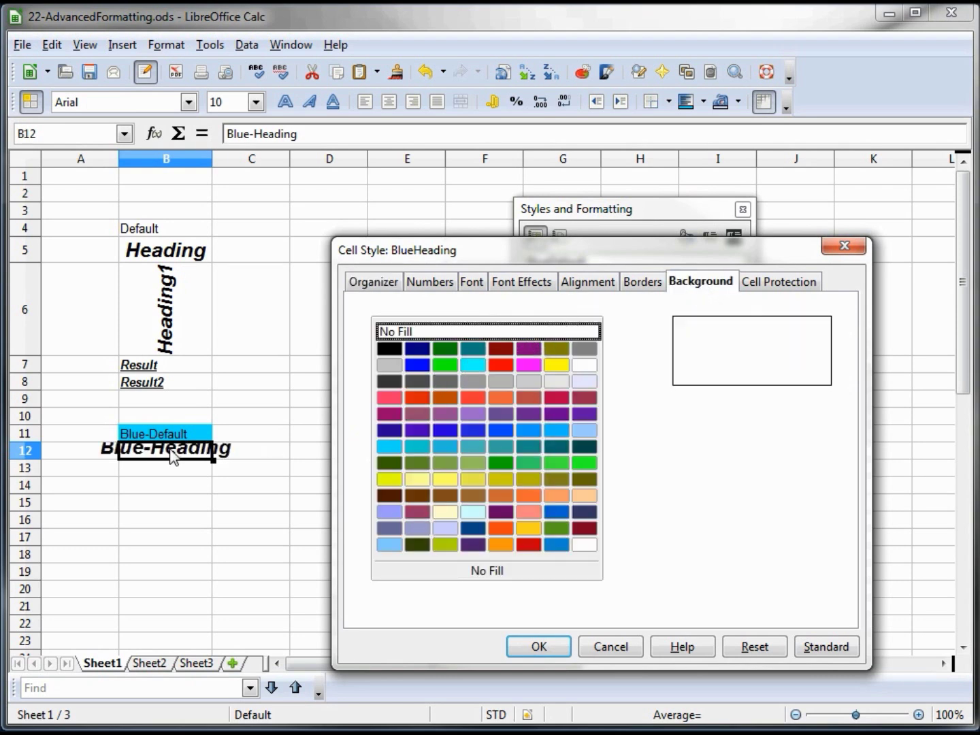
pyautogui.click(390, 449)
pyautogui.click(539, 646)
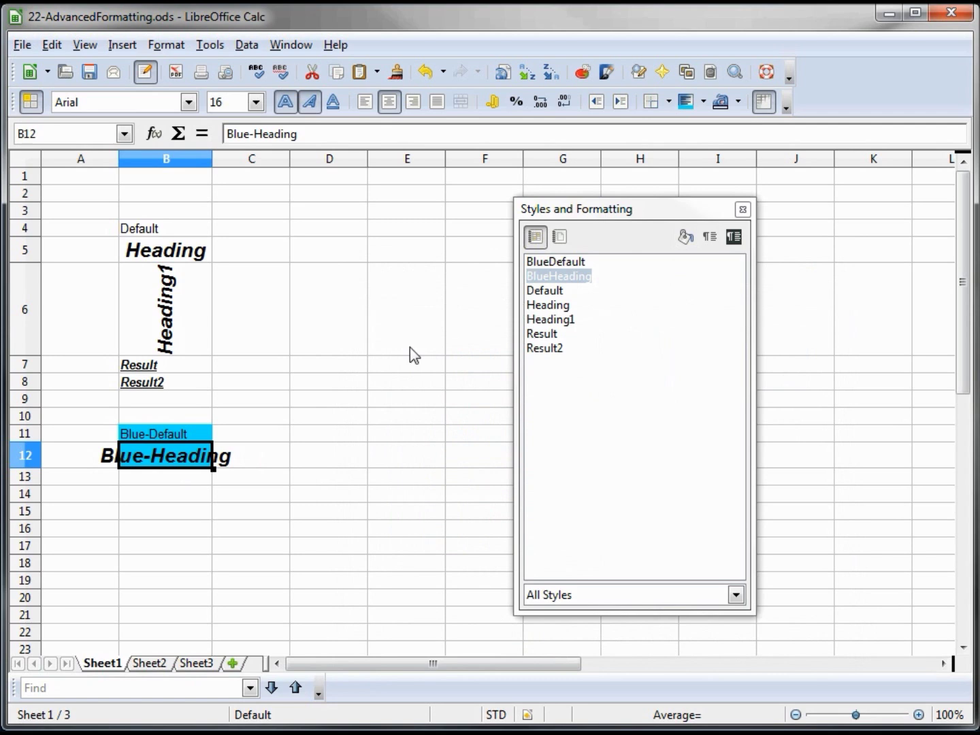
# - Set column B to optimal width so the Blue-Heading text fits in B12
pyautogui.moveTo(616, 210); pyautogui.dragTo(771, 198)
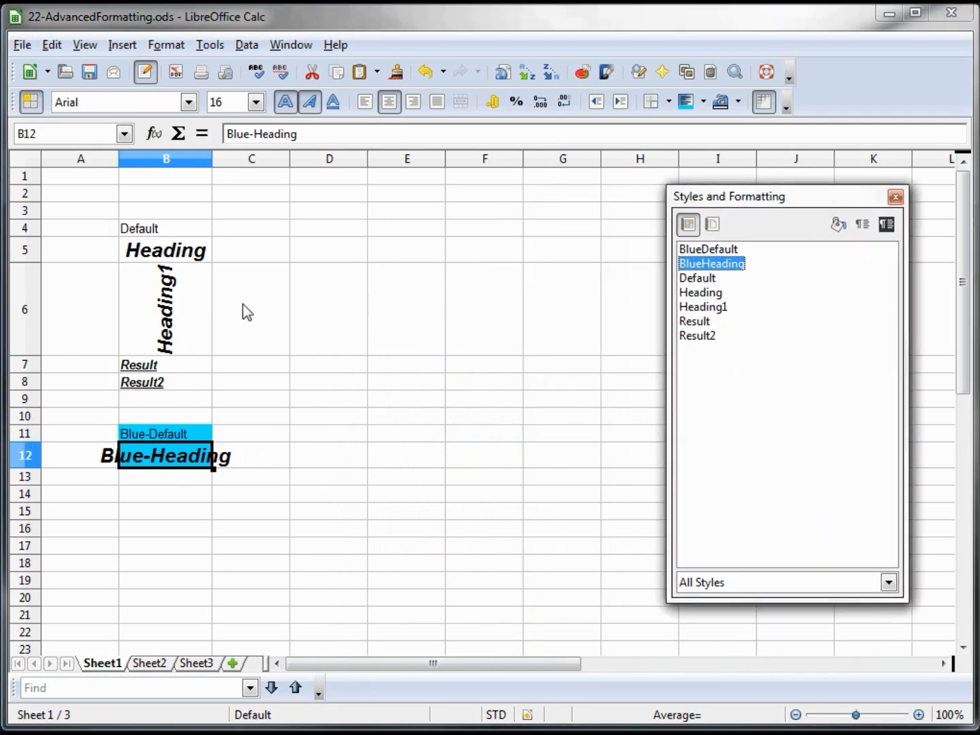
pyautogui.doubleClick(213, 158)
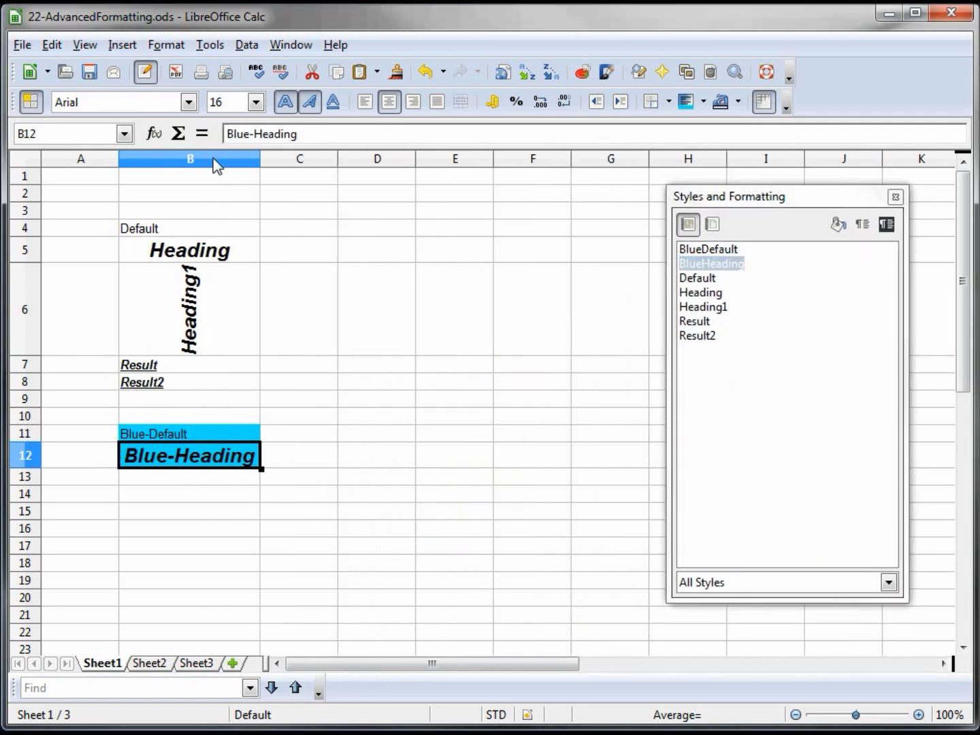
pyautogui.click(183, 434)
pyautogui.click(193, 460)
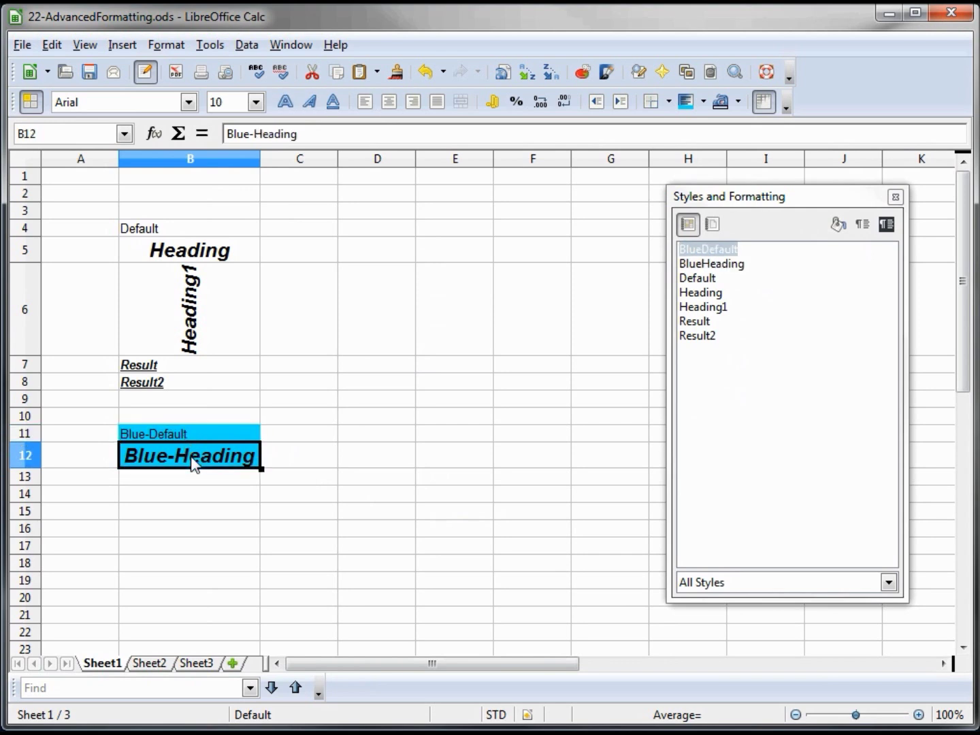
pyautogui.click(372, 405)
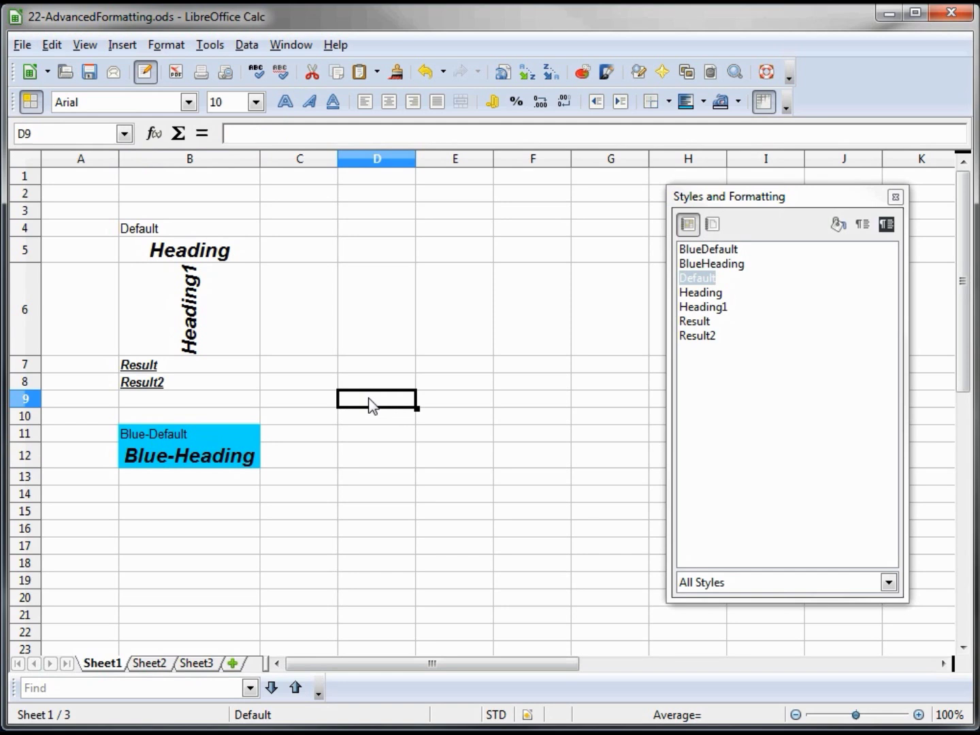
# - Enter the heading Group A in D9 with four names below it in D10:D13
pyautogui.write('G')
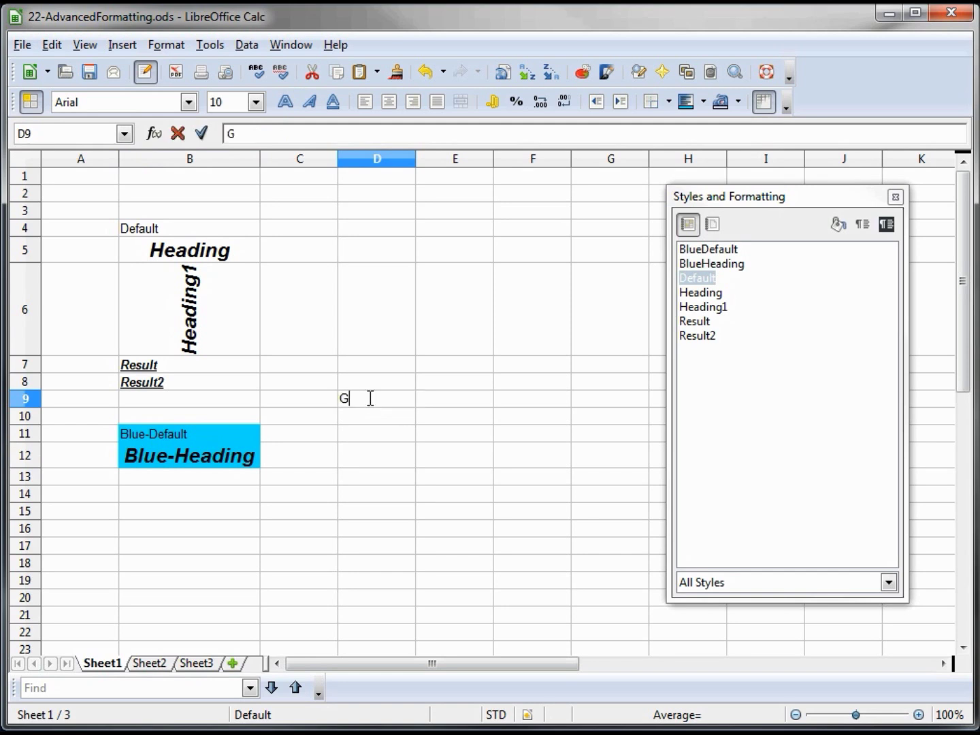
pyautogui.write('roup A')
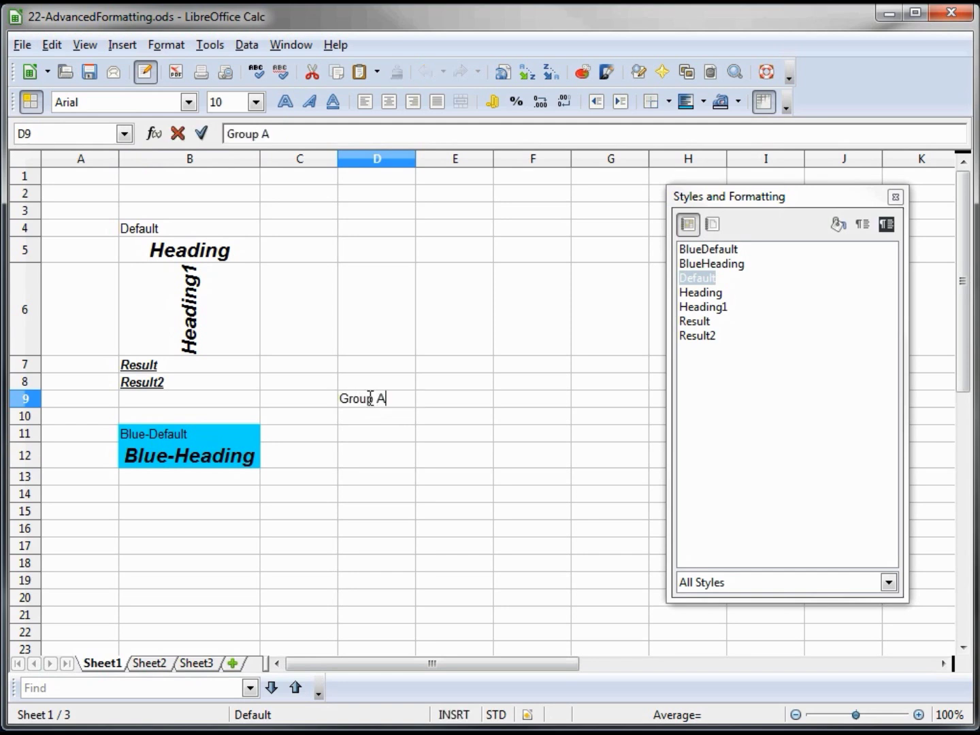
pyautogui.press('Return')
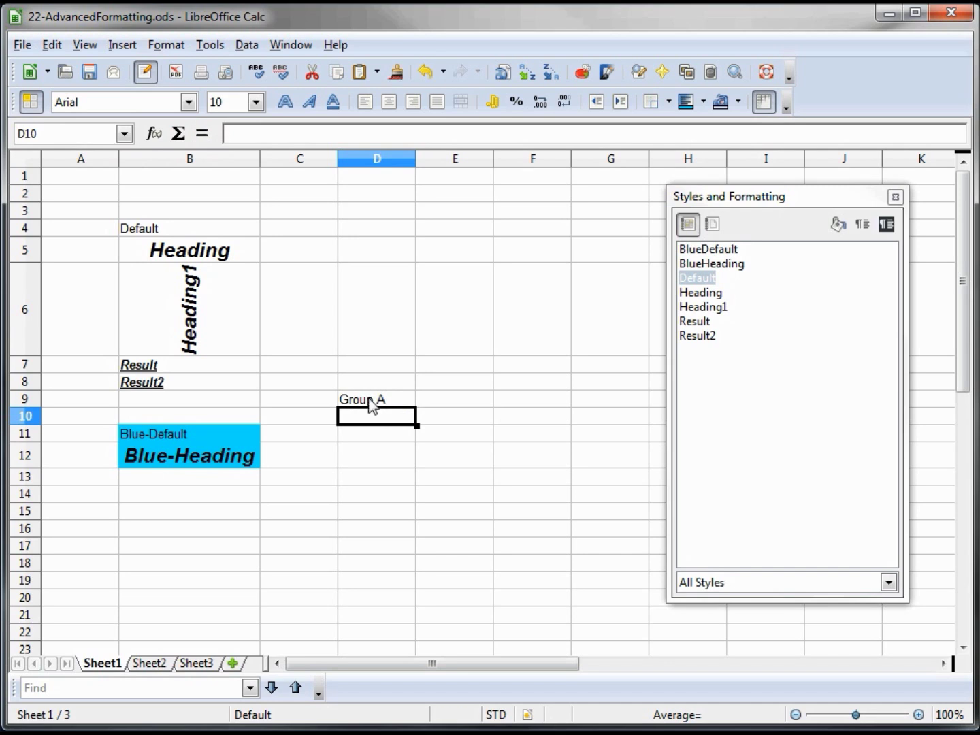
pyautogui.write('Brian')
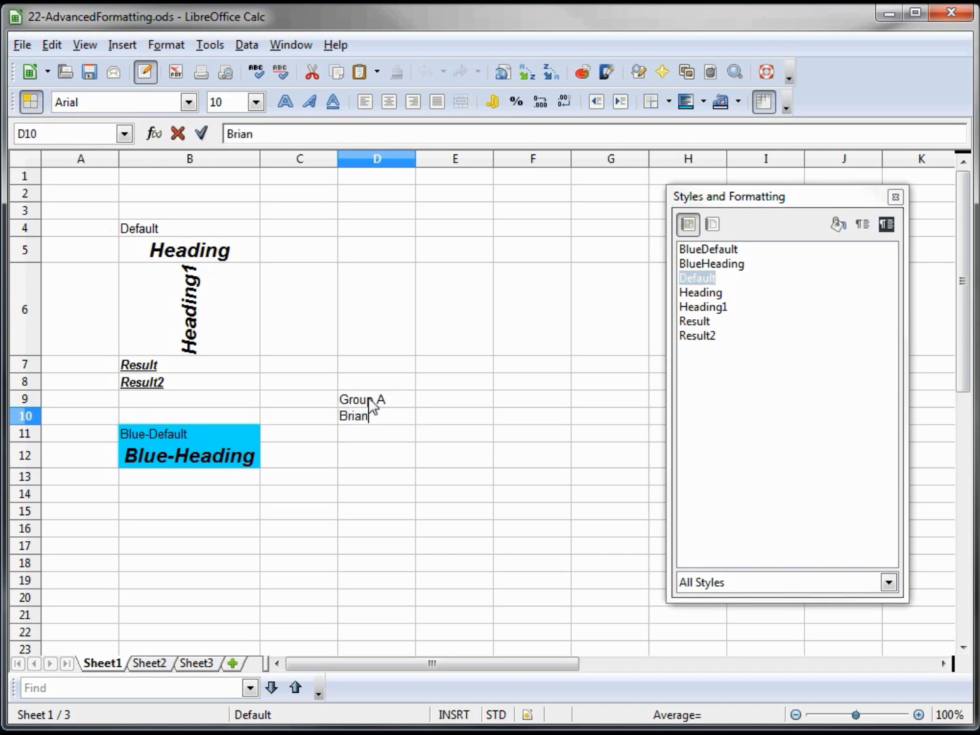
pyautogui.press('Return')
pyautogui.write('Mary')
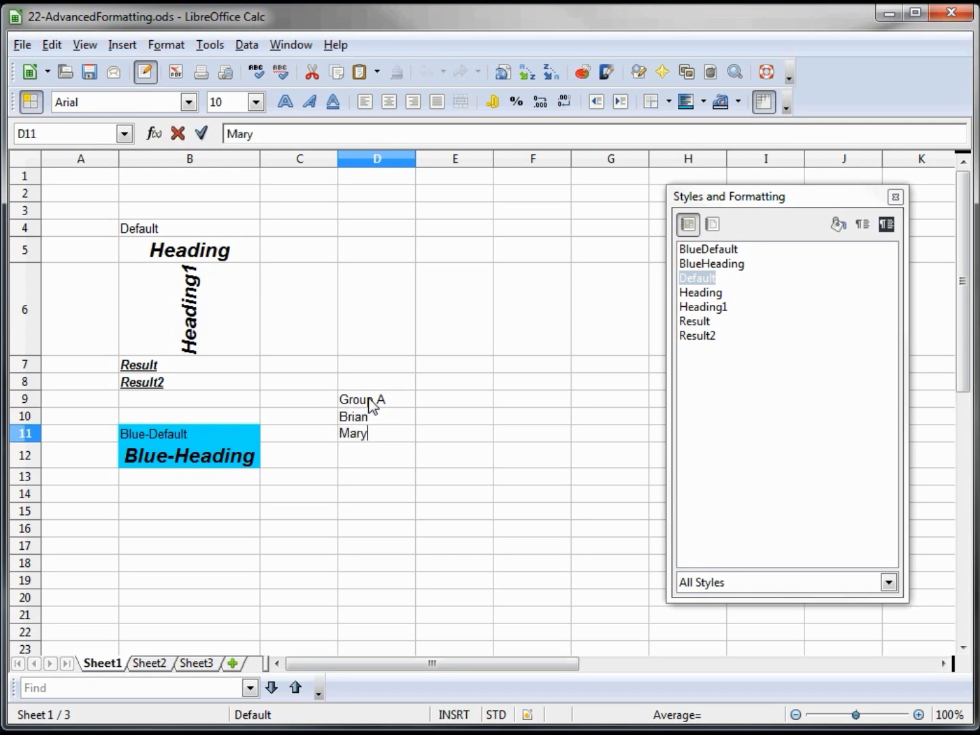
pyautogui.press('Return')
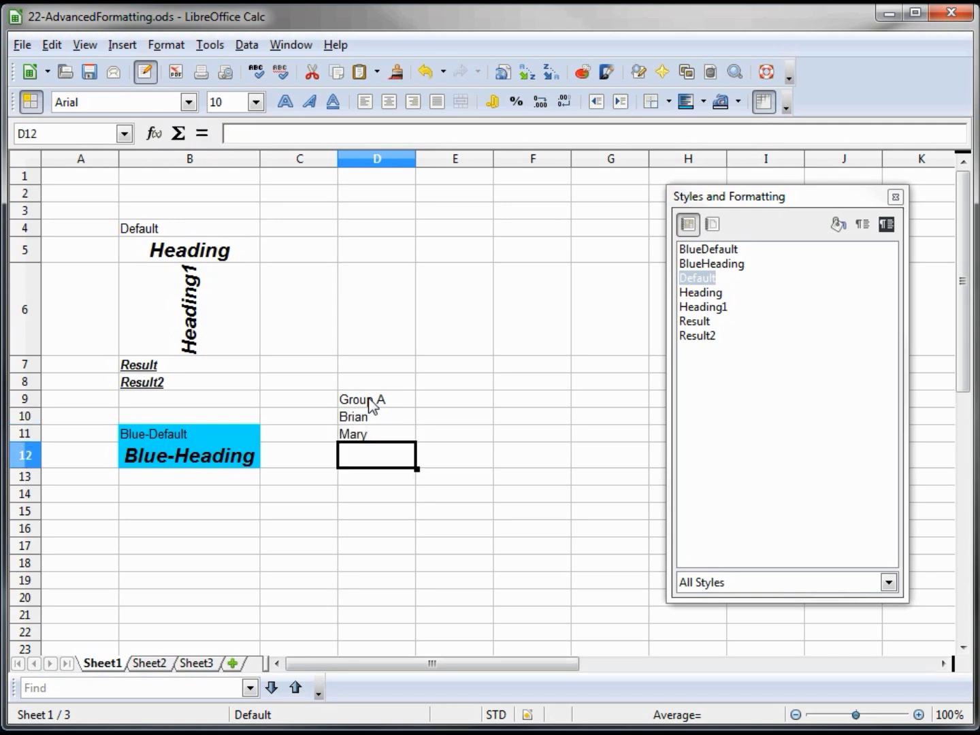
pyautogui.write('Alice')
pyautogui.press('Return')
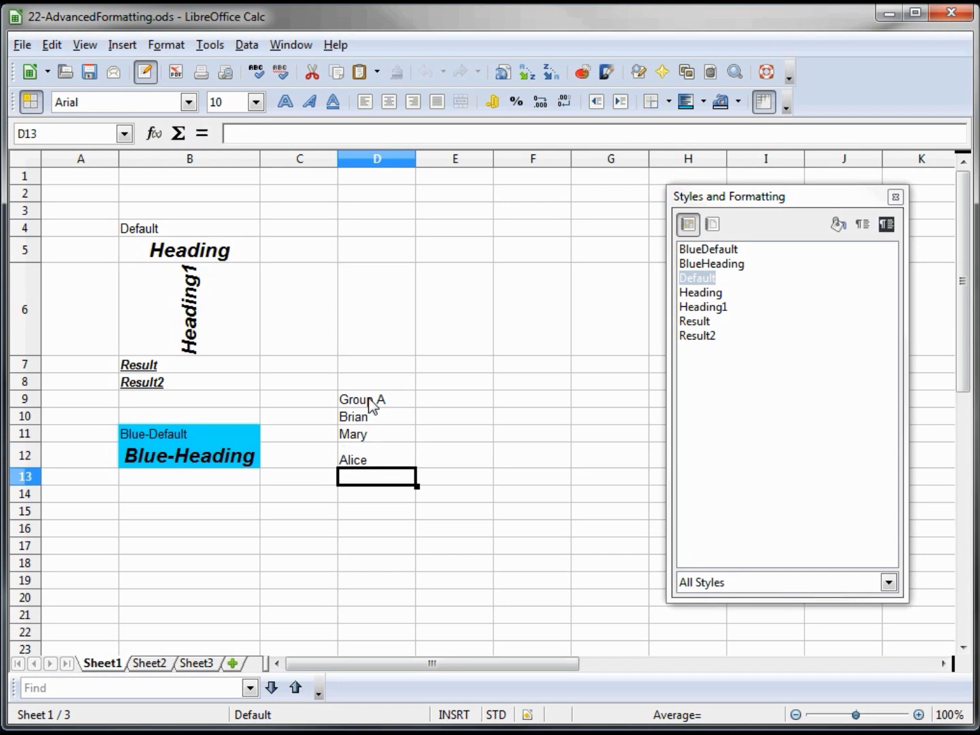
pyautogui.write('John')
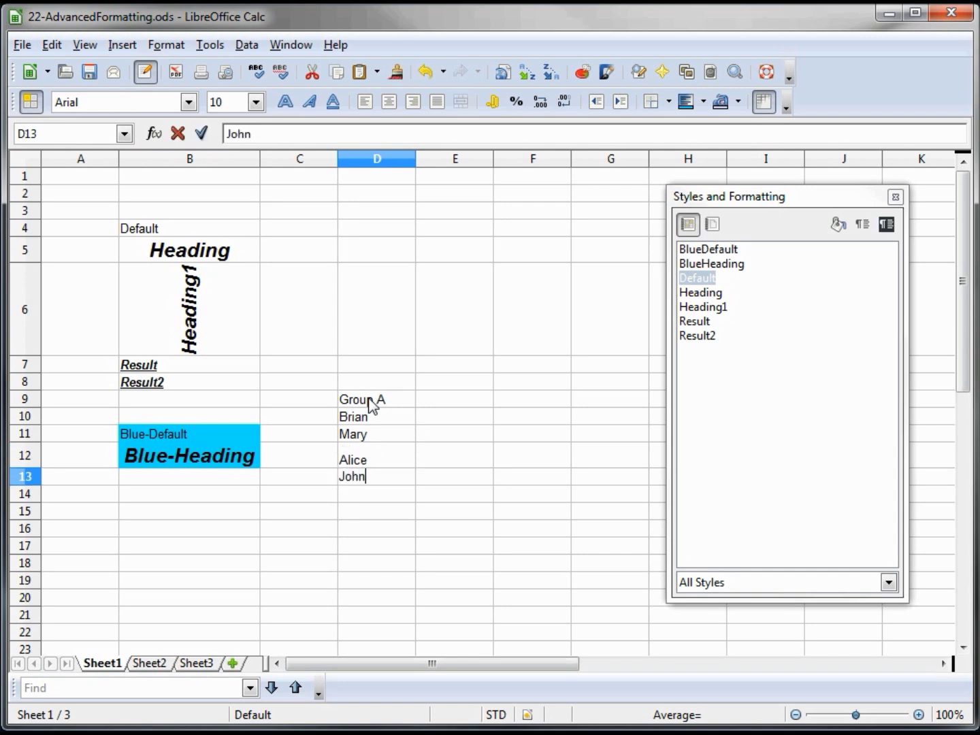
pyautogui.press('Tab')
# - Enter the heading Group B in F9 with four names below it in F10:F13
pyautogui.press('Right')
pyautogui.press('Up')
pyautogui.press('Up')
pyautogui.press('Up')
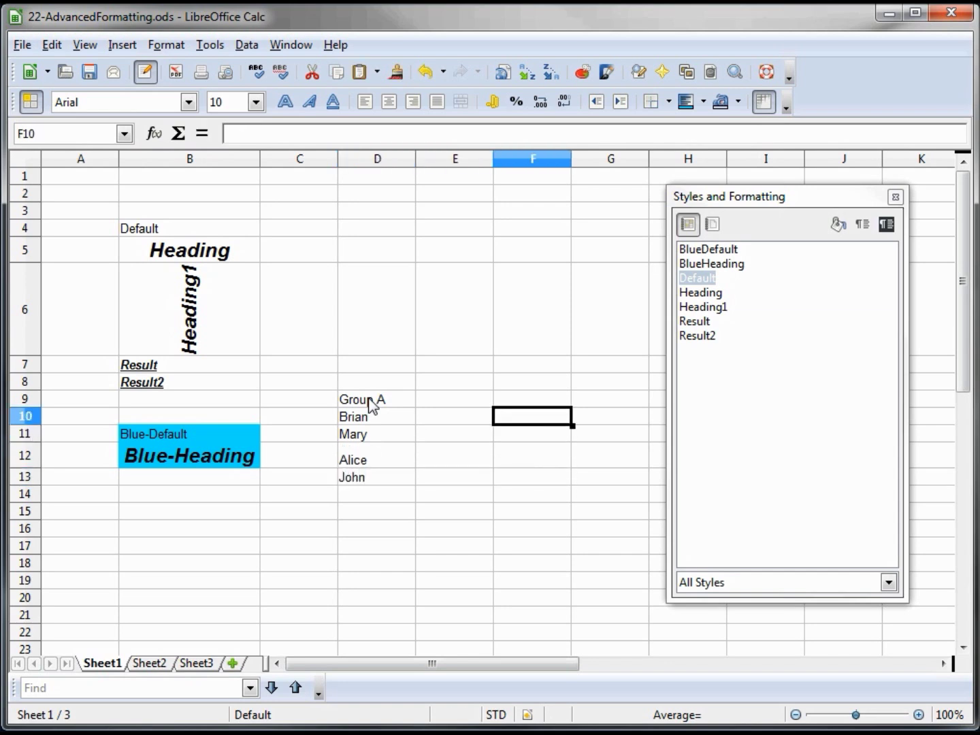
pyautogui.press('Up')
pyautogui.write('Group')
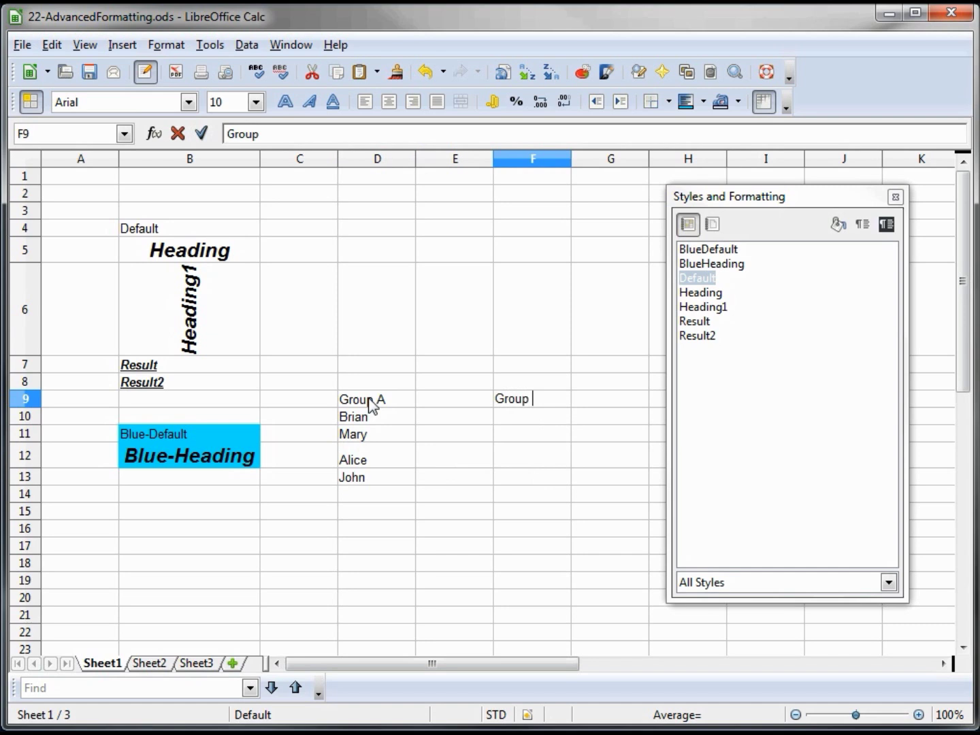
pyautogui.write(' B')
pyautogui.press('Return')
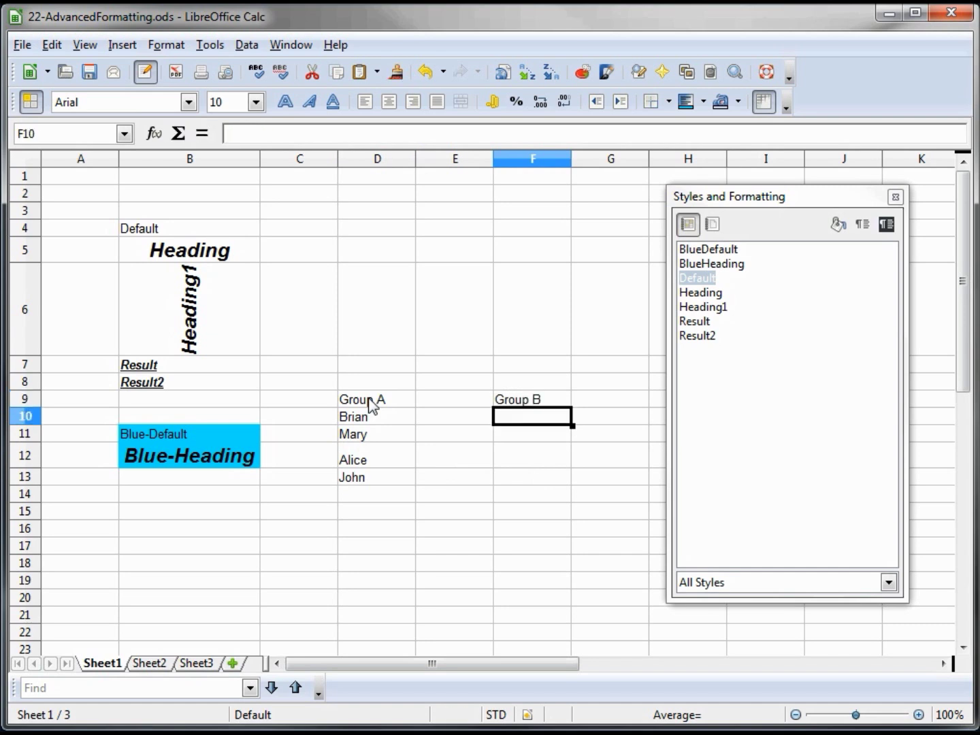
pyautogui.write('PJ')
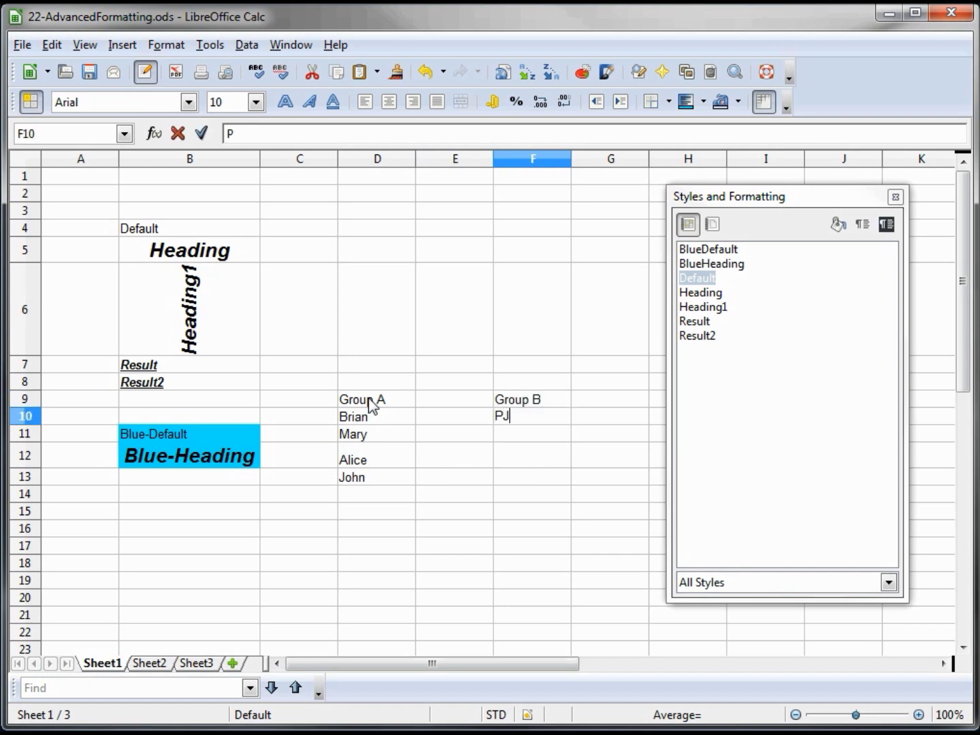
pyautogui.press('Return')
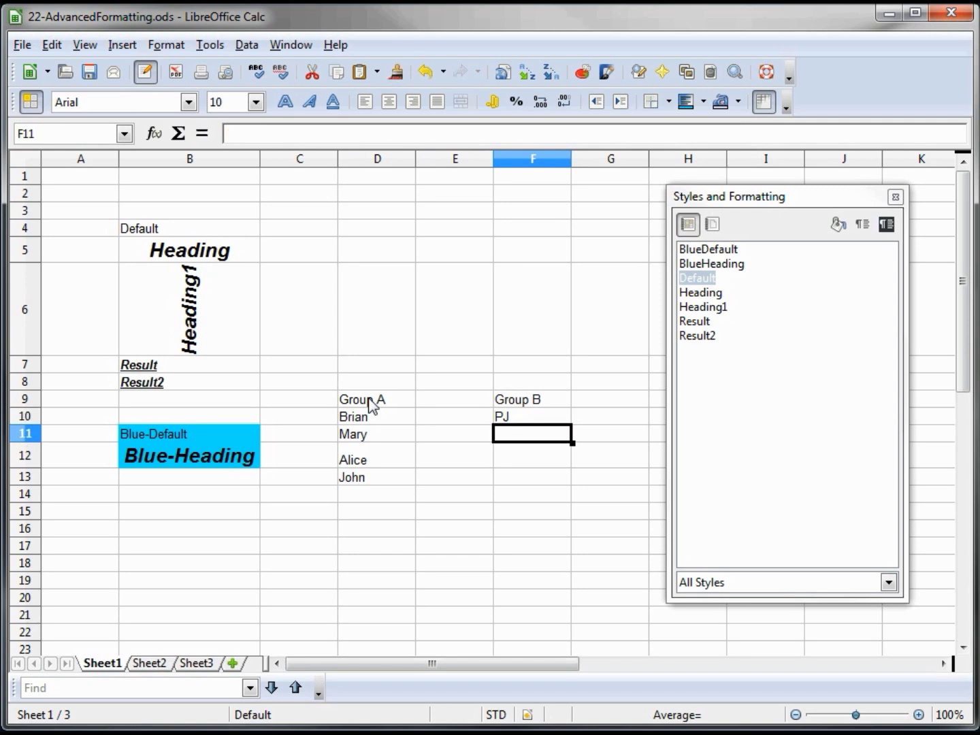
pyautogui.write('Cliff')
pyautogui.press('Return')
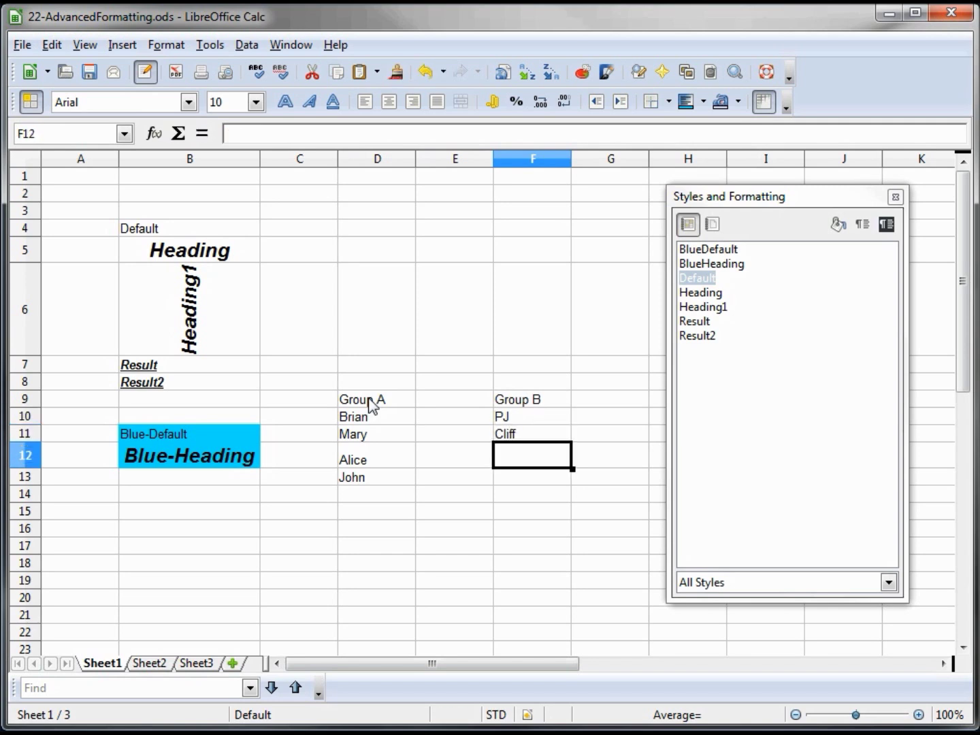
pyautogui.write('Erin')
pyautogui.press('Return')
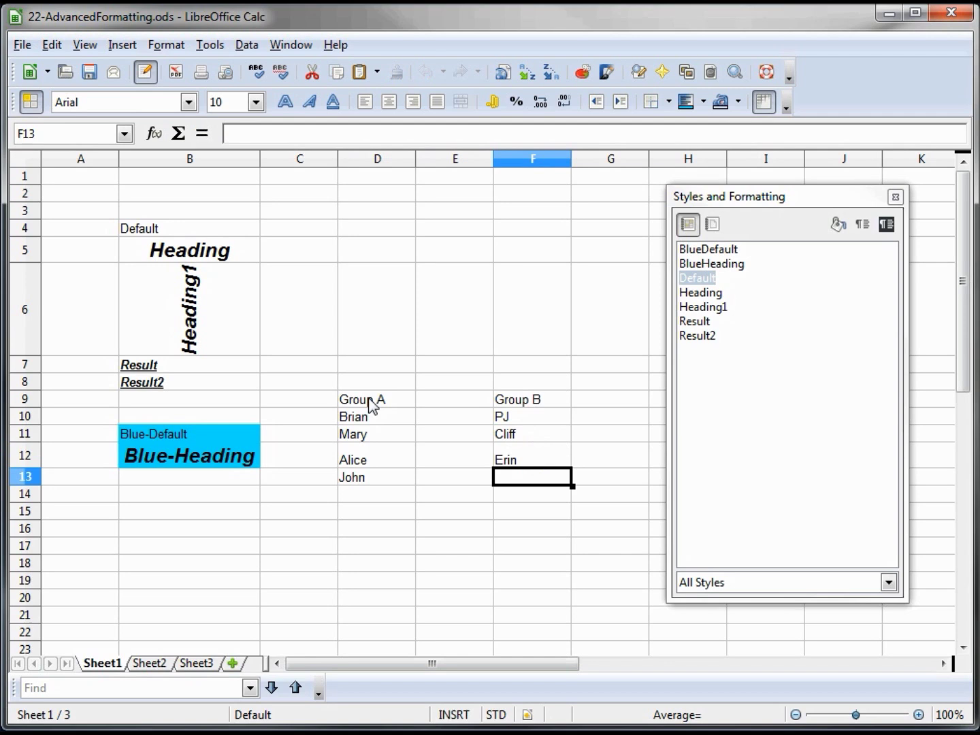
pyautogui.write('Jodi')
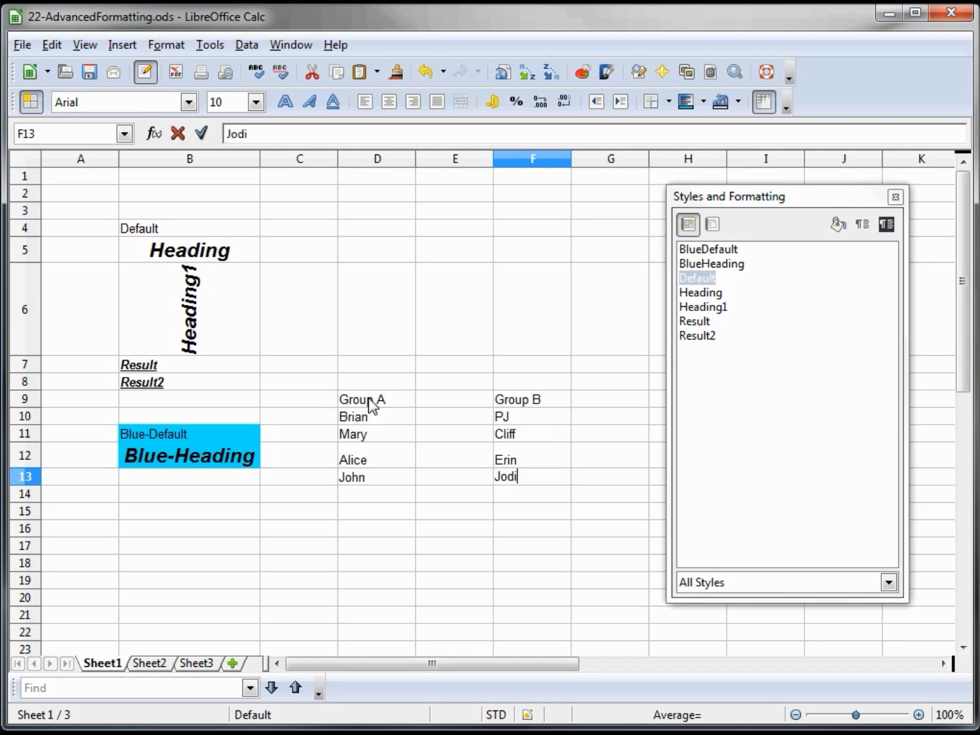
pyautogui.press('Return')
pyautogui.press('Up')
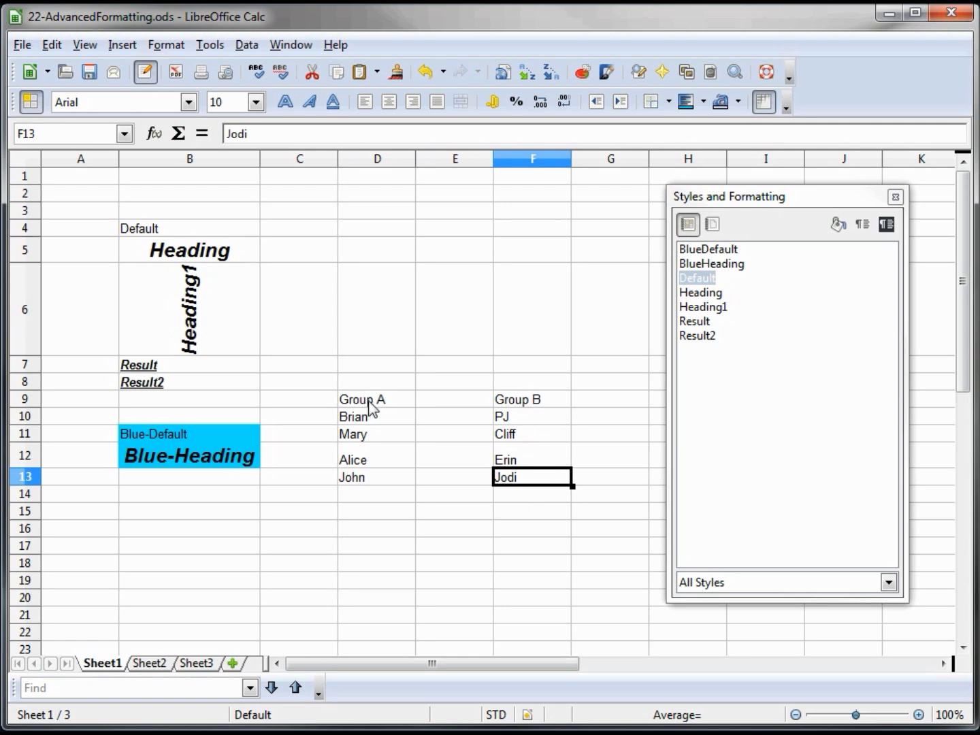
# - Apply the BlueHeading style to both the Group A and Group B headings
pyautogui.click(371, 406)
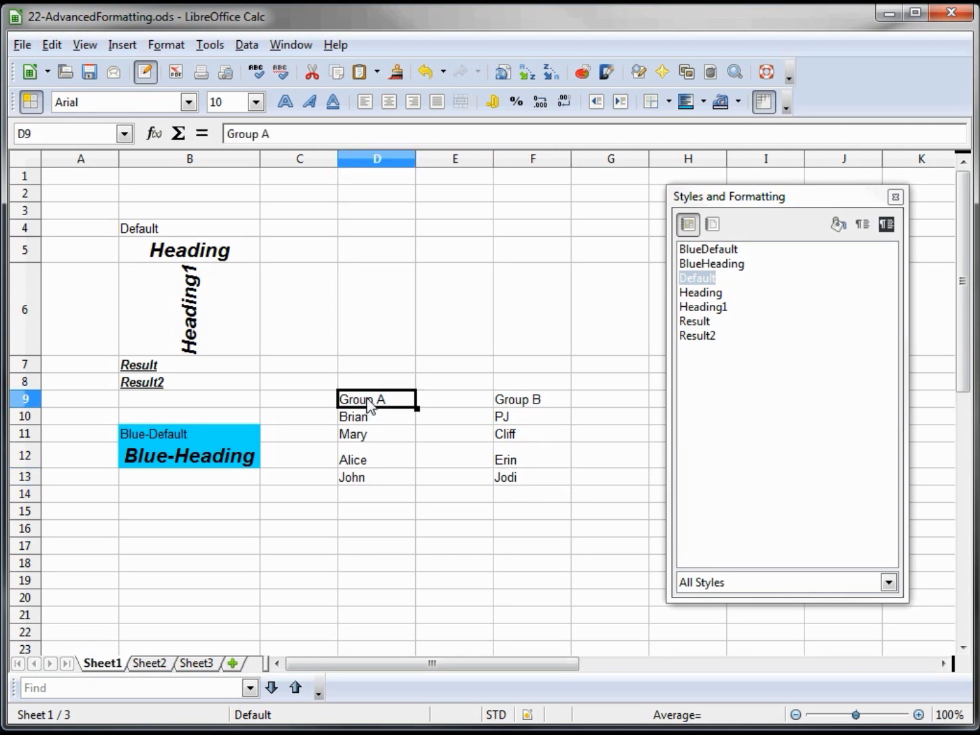
pyautogui.keyDown('ctrl'); pyautogui.click(533, 404); pyautogui.keyUp('ctrl')
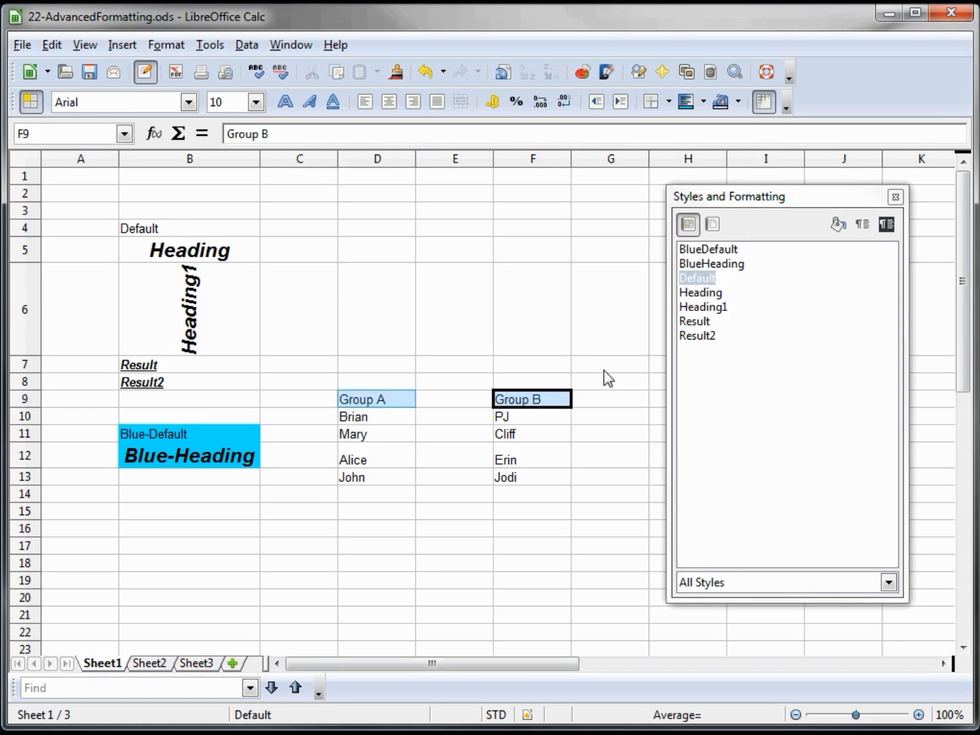
pyautogui.doubleClick(720, 264)
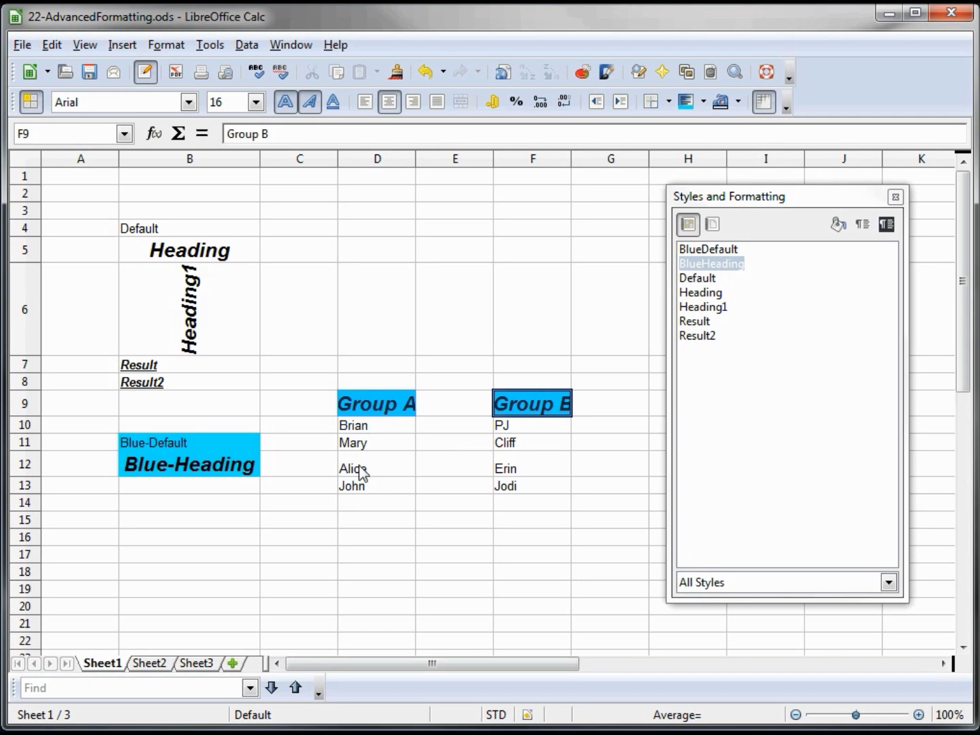
# - Give the four Group A names and the Group B names F10:F13 the BlueDefault style
pyautogui.click(372, 426)
pyautogui.moveTo(373, 430); pyautogui.dragTo(376, 489)
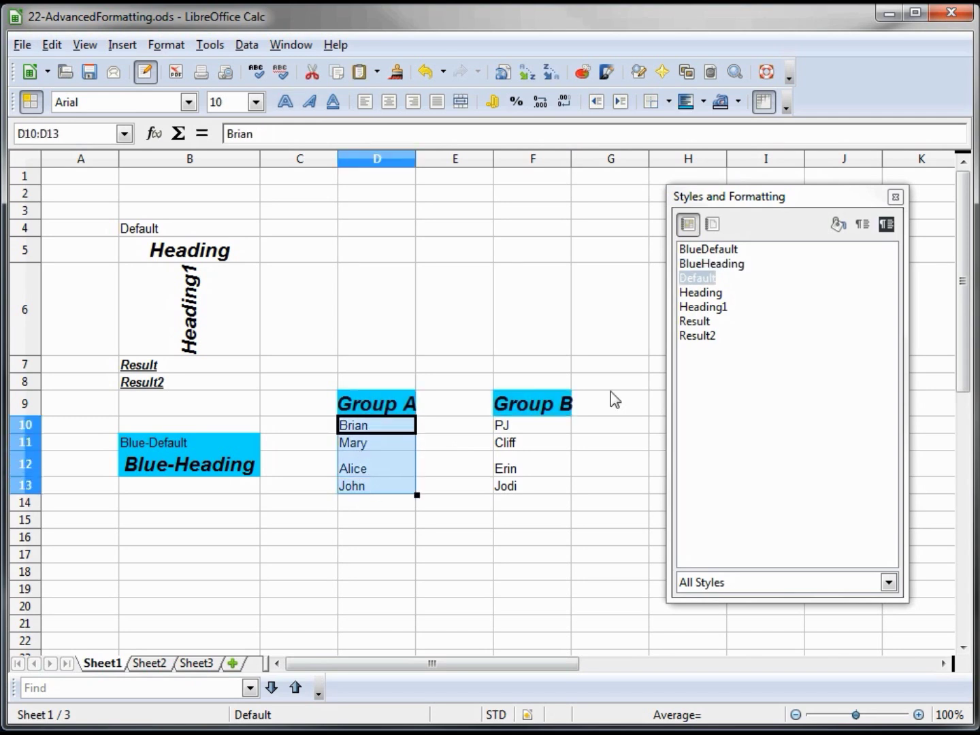
pyautogui.doubleClick(708, 249)
pyautogui.moveTo(535, 426); pyautogui.dragTo(545, 484)
pyautogui.doubleClick(708, 251)
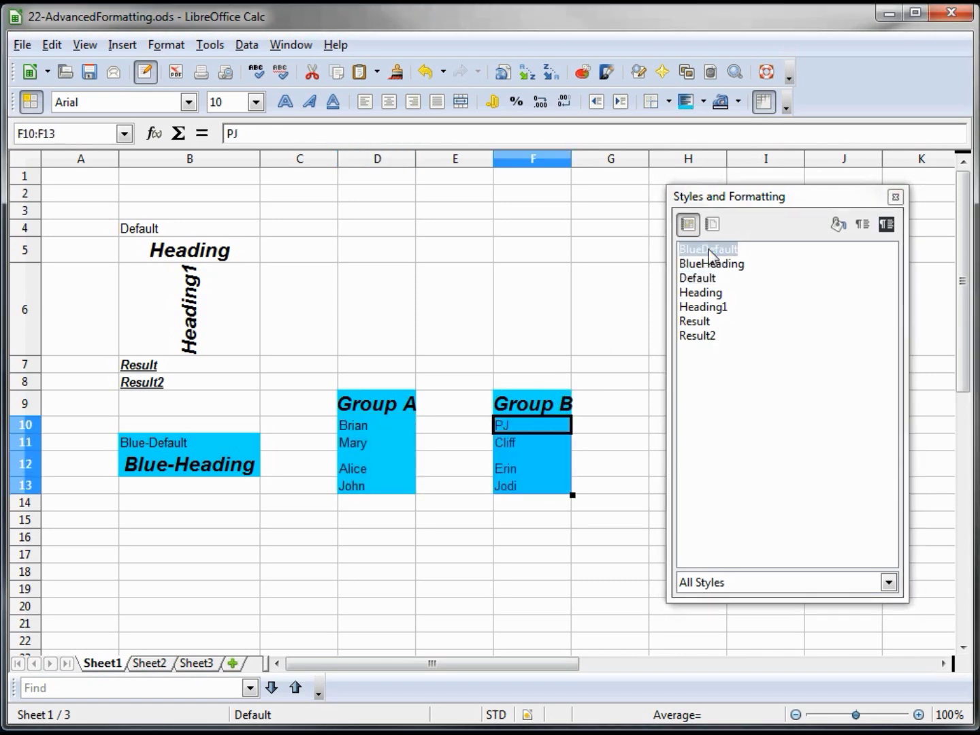
# - Auto-fit columns D and F to the width of their group headings
pyautogui.click(509, 463)
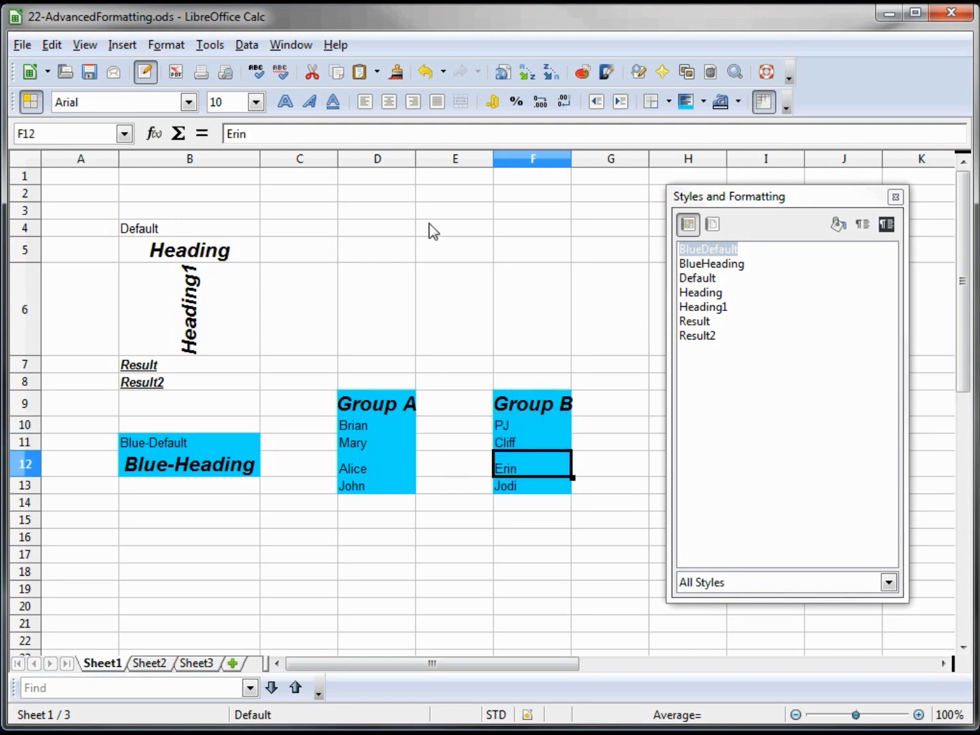
pyautogui.doubleClick(415, 162)
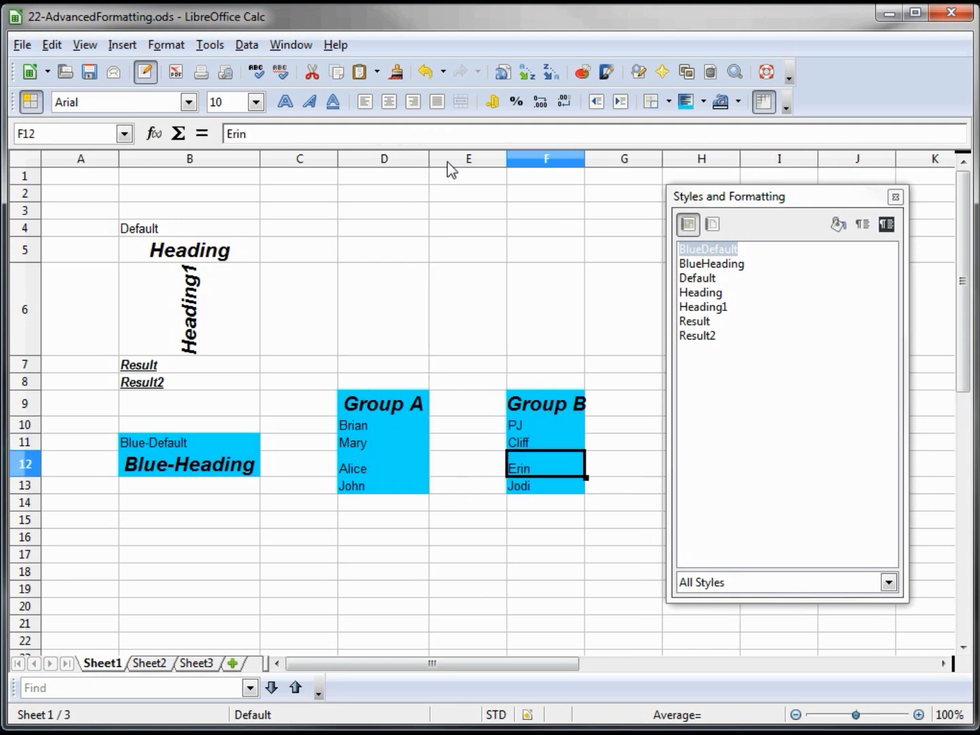
pyautogui.doubleClick(583, 150)
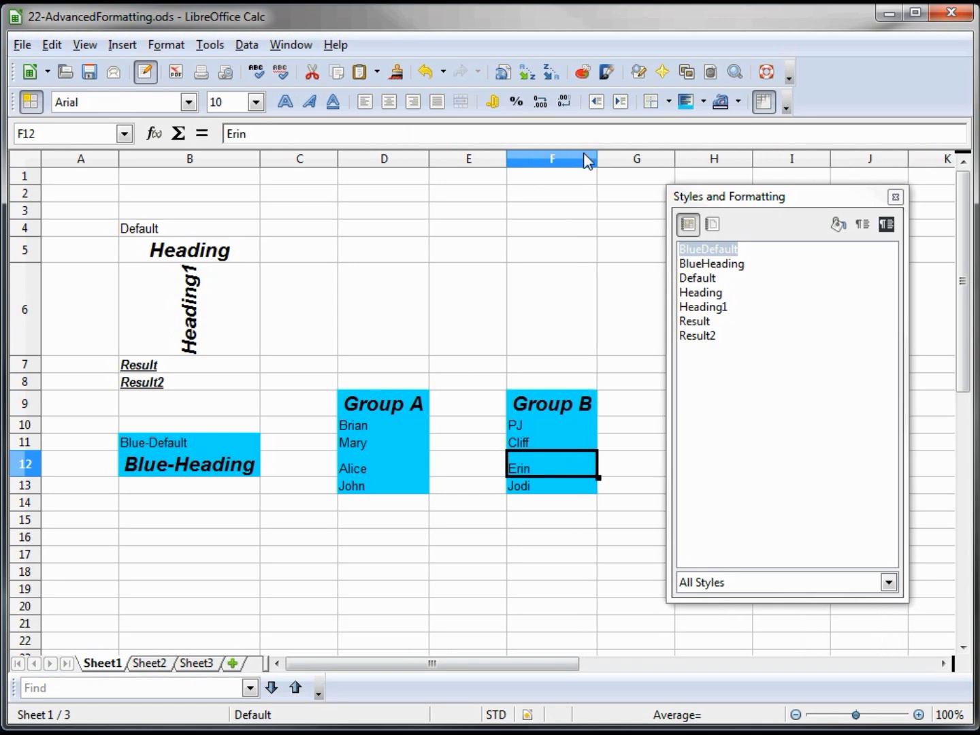
pyautogui.click(375, 422)
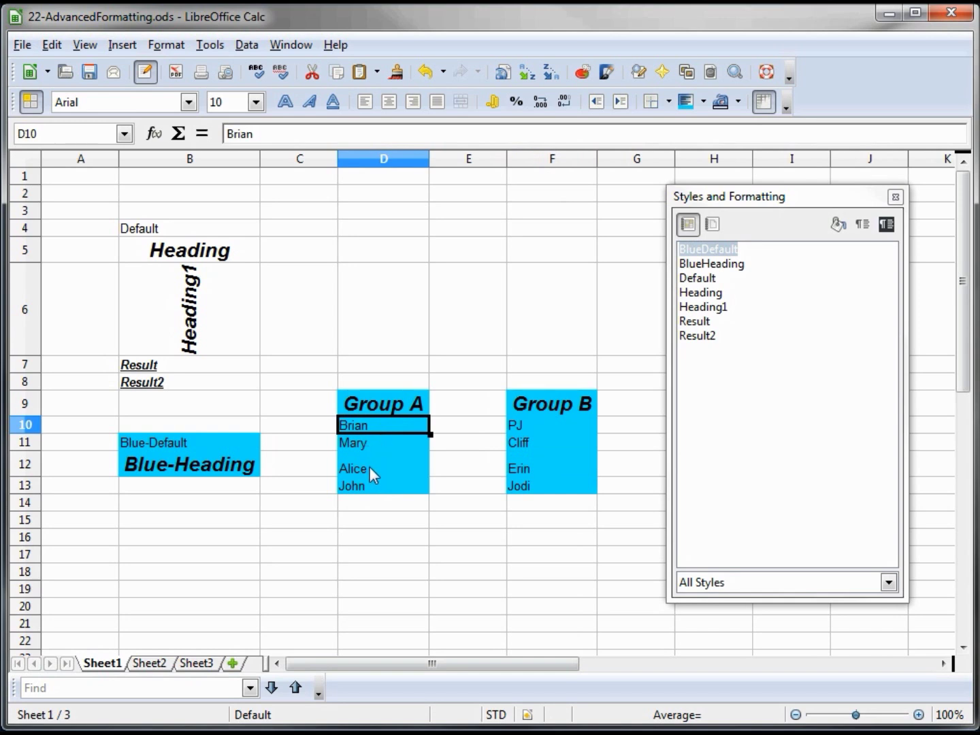
# - Modify the BlueDefault style so its horizontal alignment is Center
pyautogui.rightClick(719, 256)
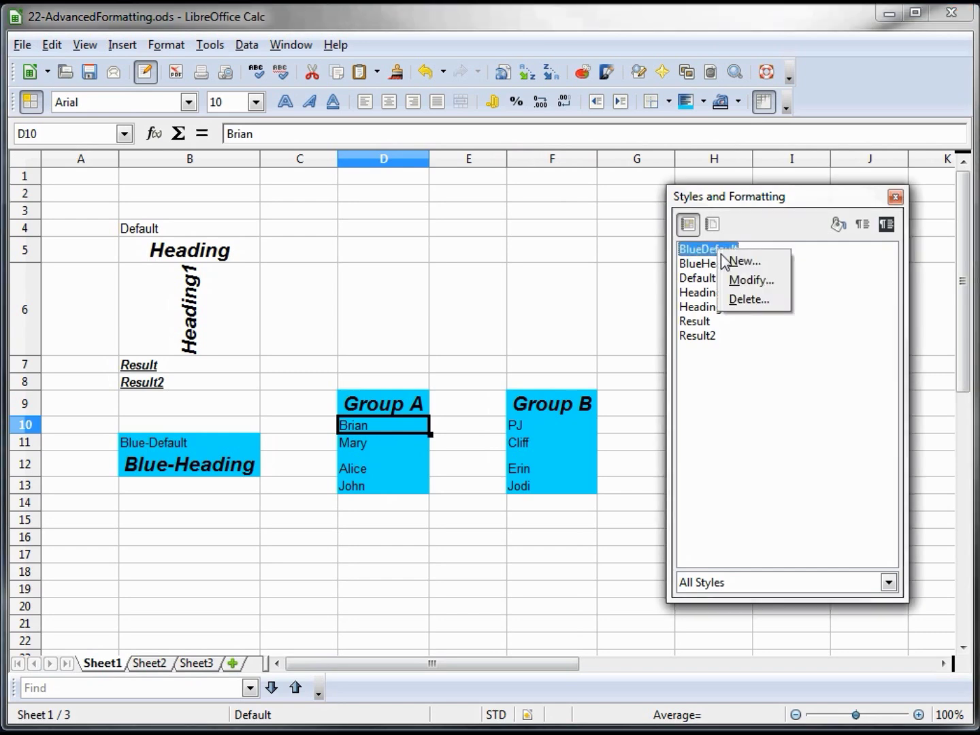
pyautogui.click(741, 278)
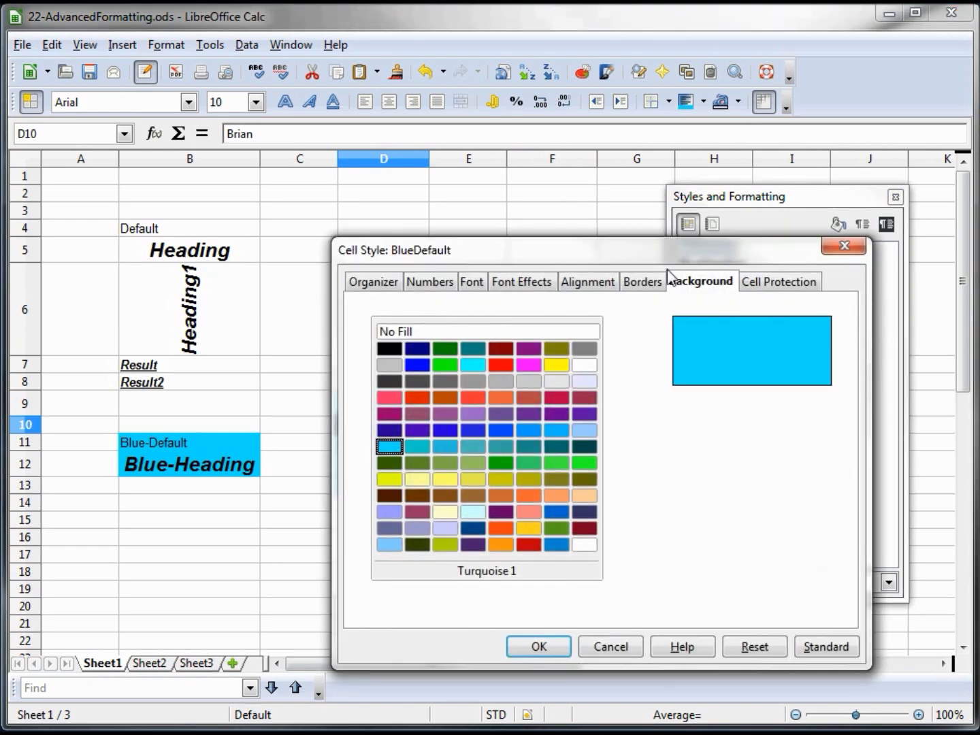
pyautogui.click(586, 281)
pyautogui.moveTo(588, 262); pyautogui.dragTo(709, 232)
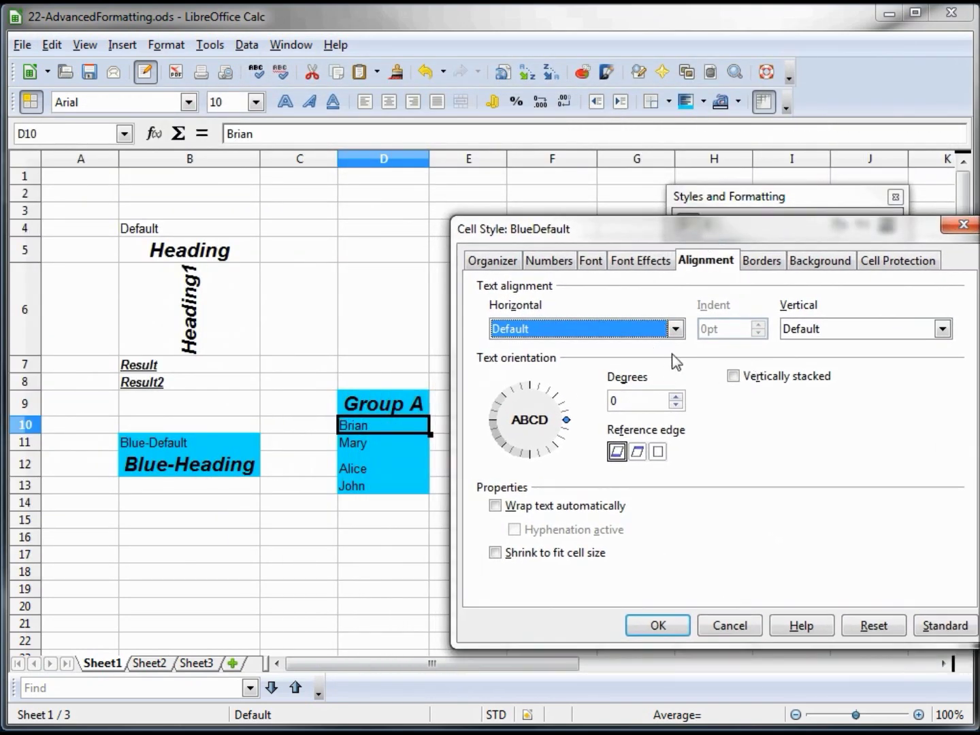
pyautogui.click(676, 330)
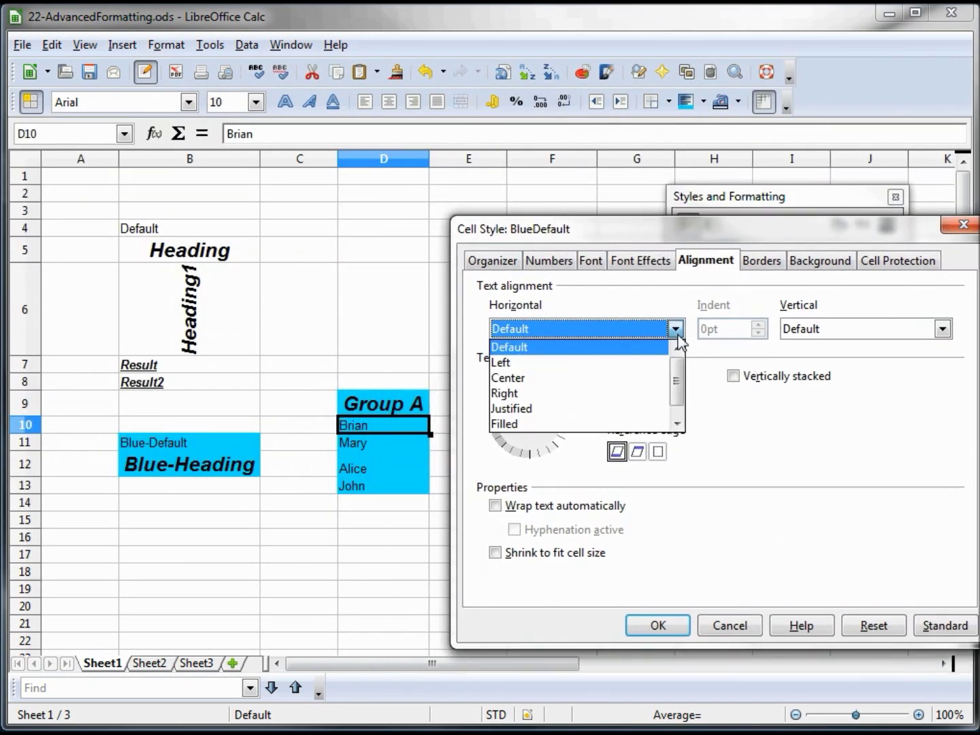
pyautogui.click(522, 380)
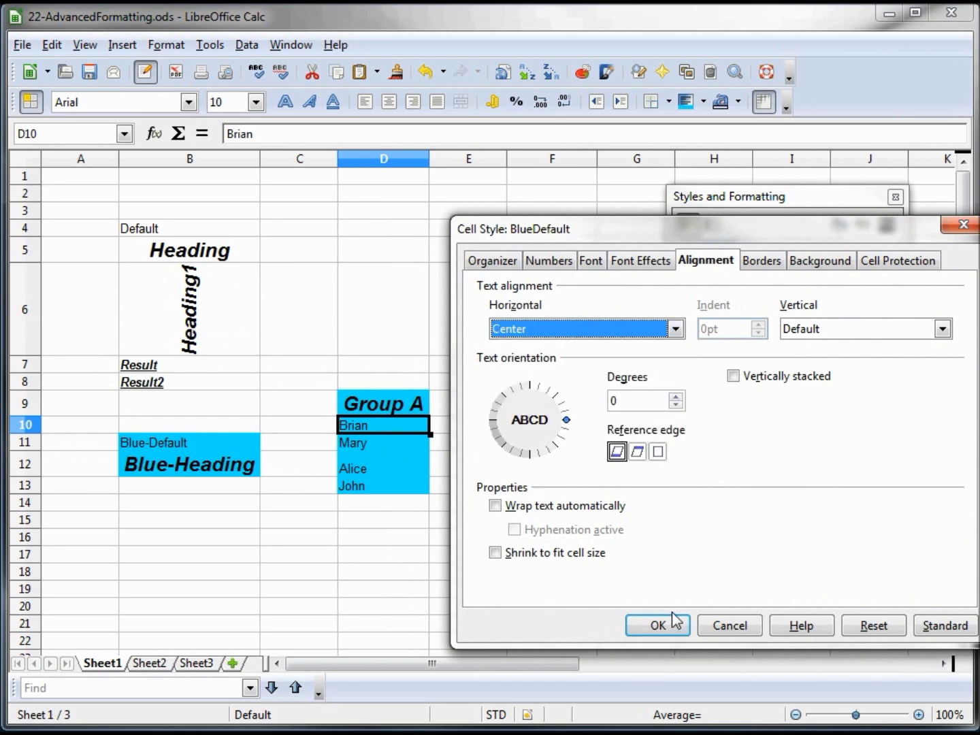
pyautogui.click(659, 628)
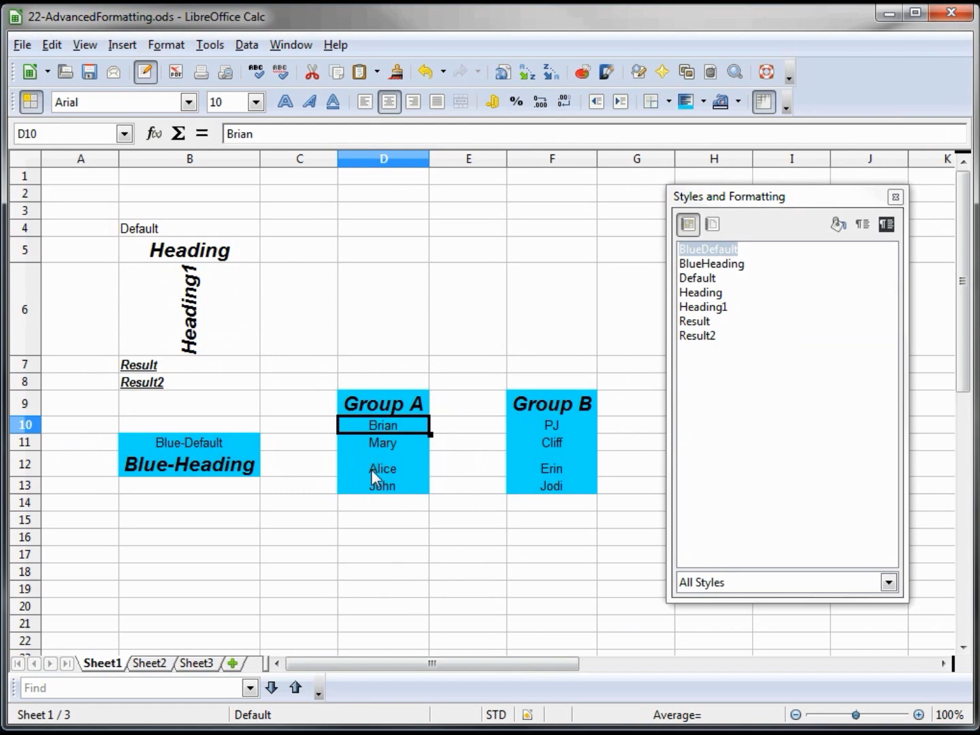
pyautogui.click(394, 408)
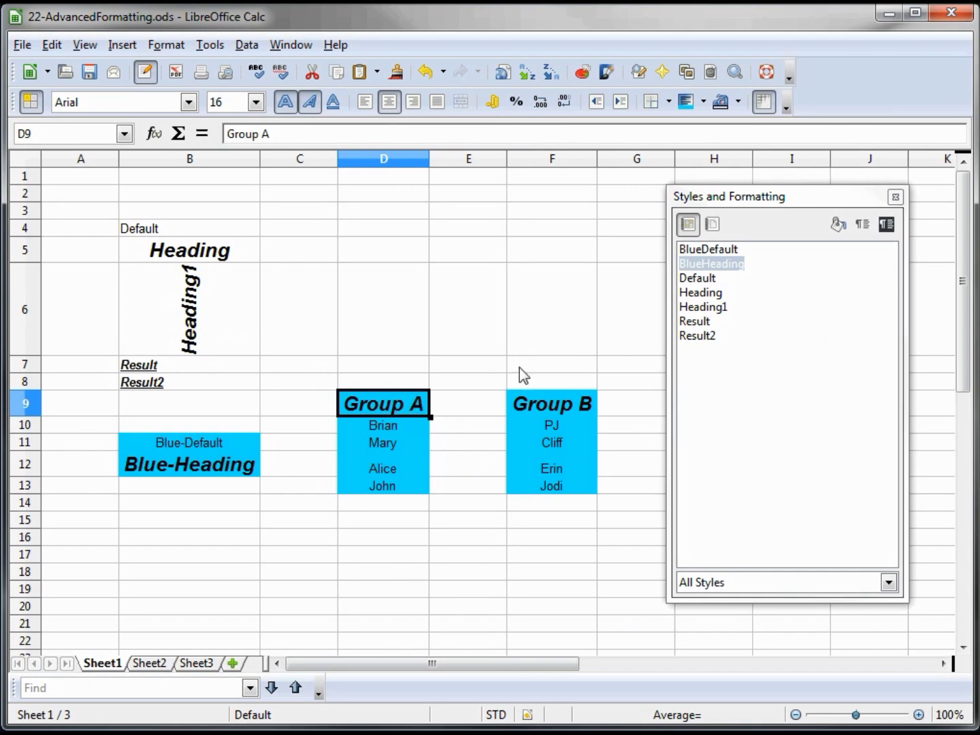
# - Modify the BlueHeading style with a 2.00pt bottom border line
pyautogui.rightClick(736, 264)
pyautogui.click(769, 294)
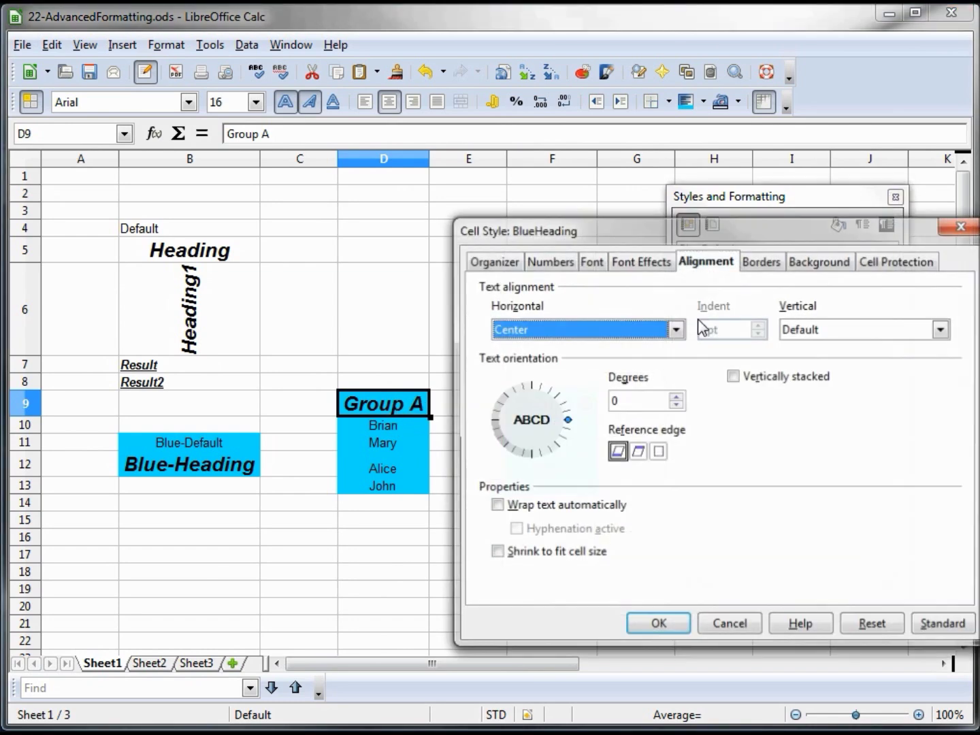
pyautogui.click(767, 262)
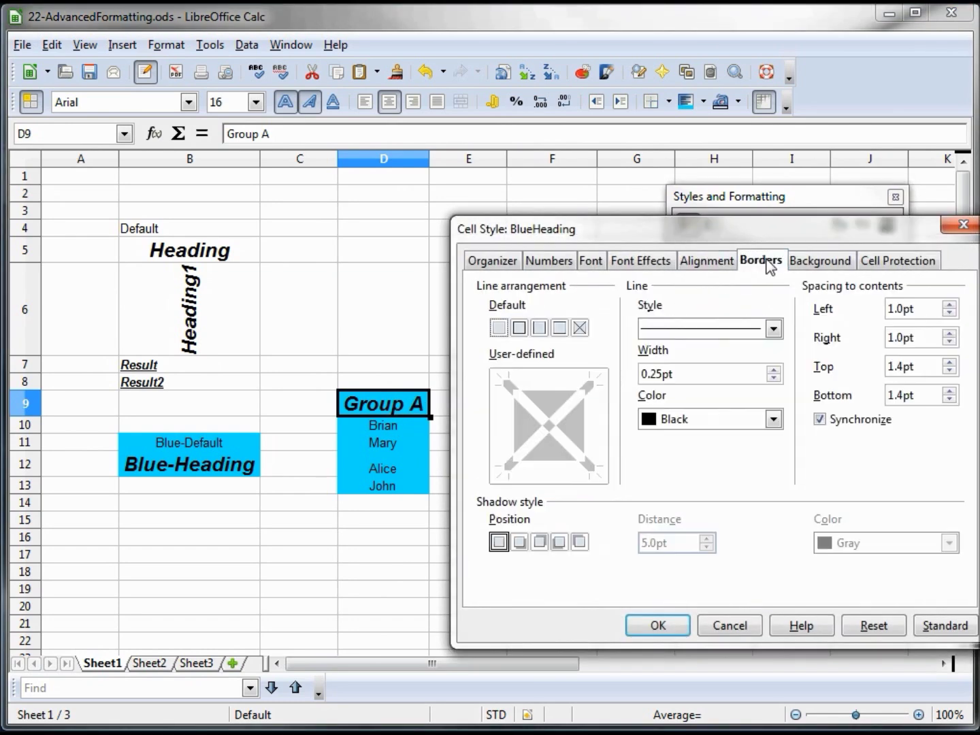
pyautogui.click(557, 468)
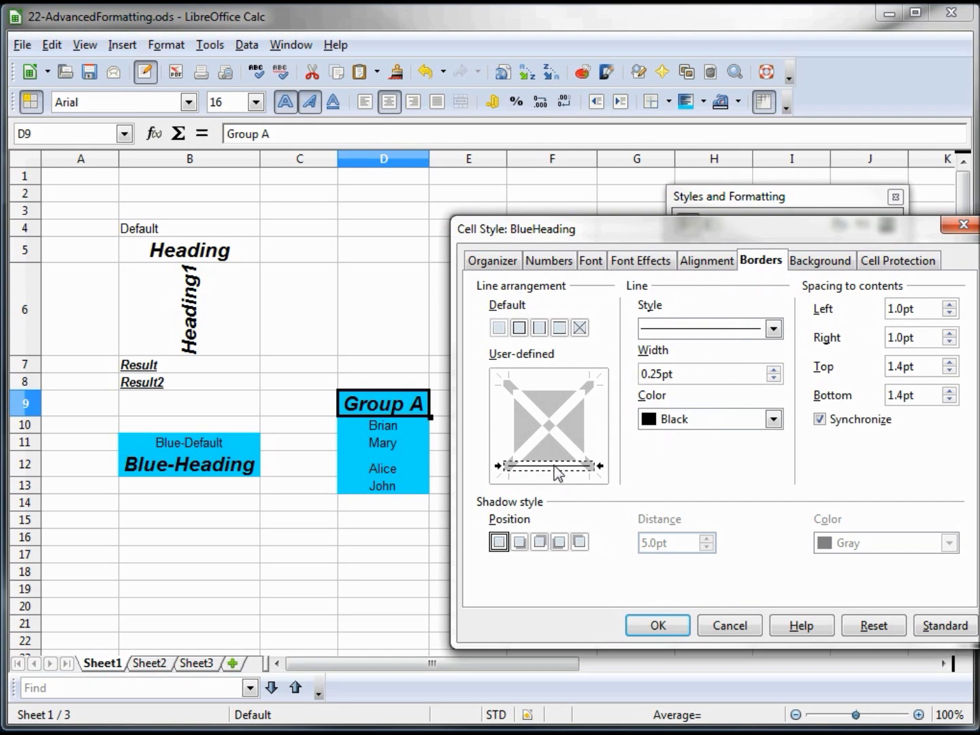
pyautogui.click(775, 370)
pyautogui.click(776, 370)
pyautogui.click(775, 370)
pyautogui.click(775, 371)
pyautogui.click(775, 370)
pyautogui.click(775, 370)
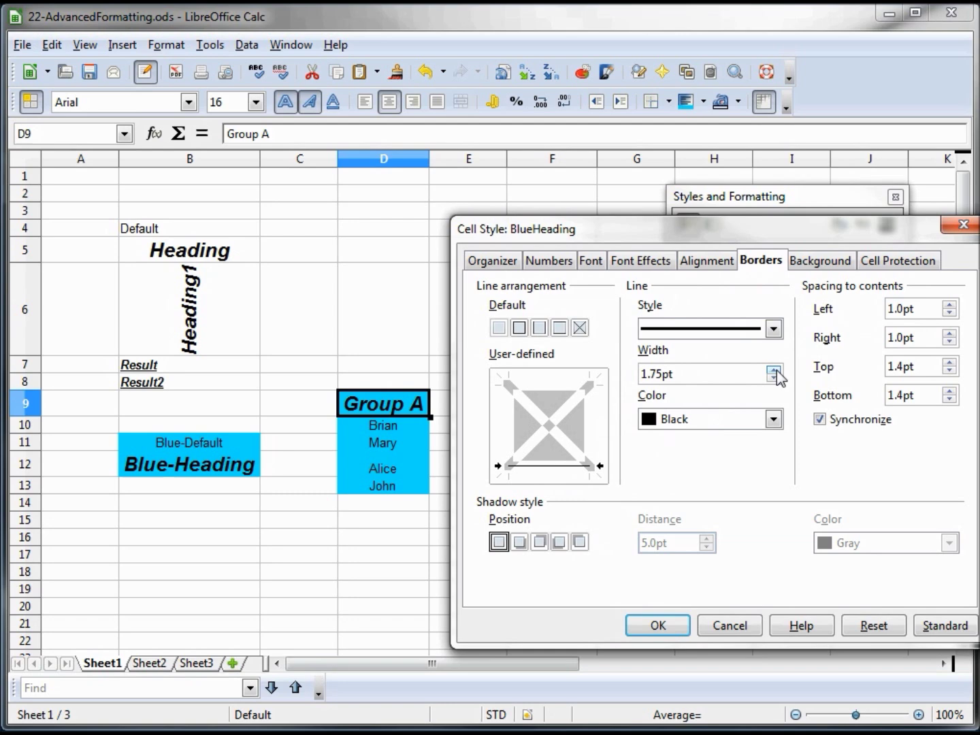
pyautogui.click(775, 371)
pyautogui.click(656, 623)
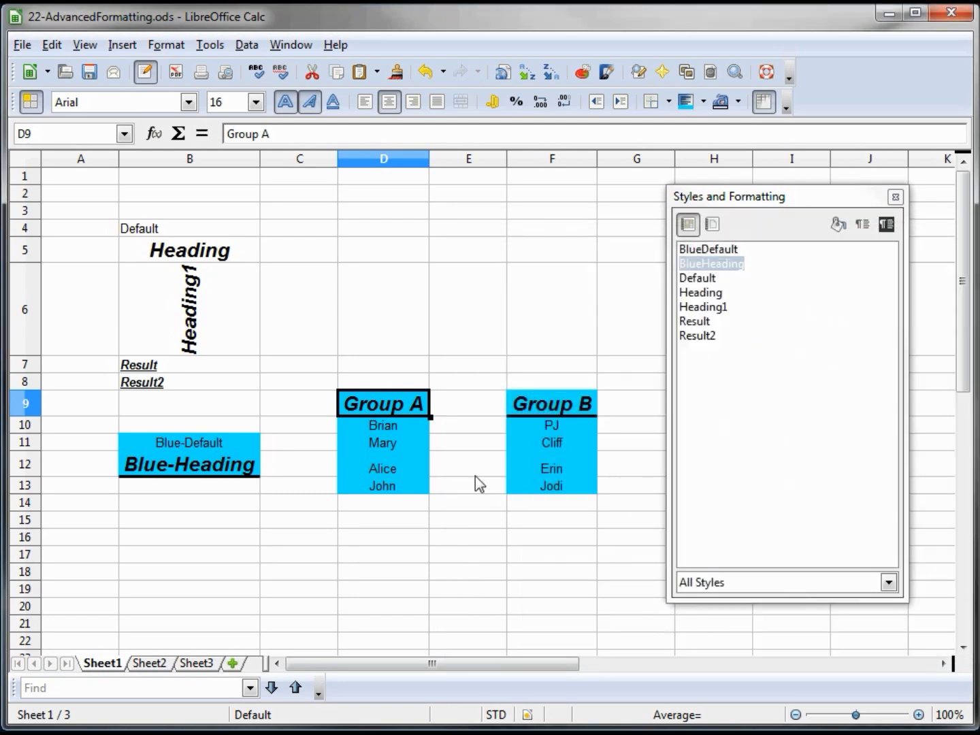
pyautogui.click(441, 469)
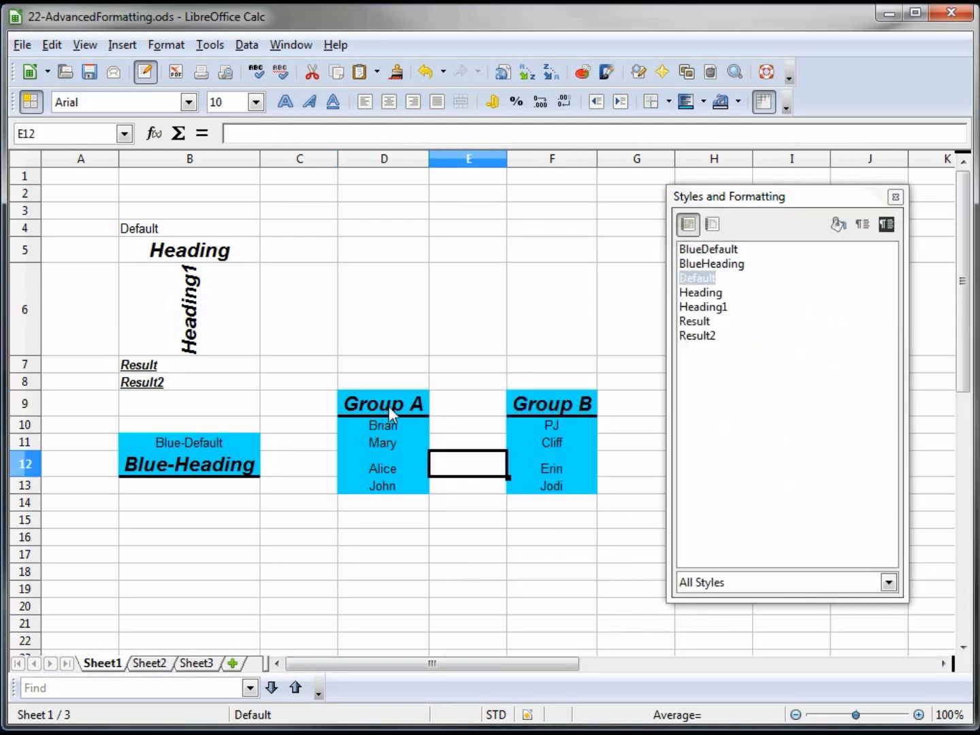
pyautogui.moveTo(398, 424)
pyautogui.mouseDown()
pyautogui.moveTo(405, 490)
pyautogui.moveTo(405, 440)
pyautogui.mouseUp()
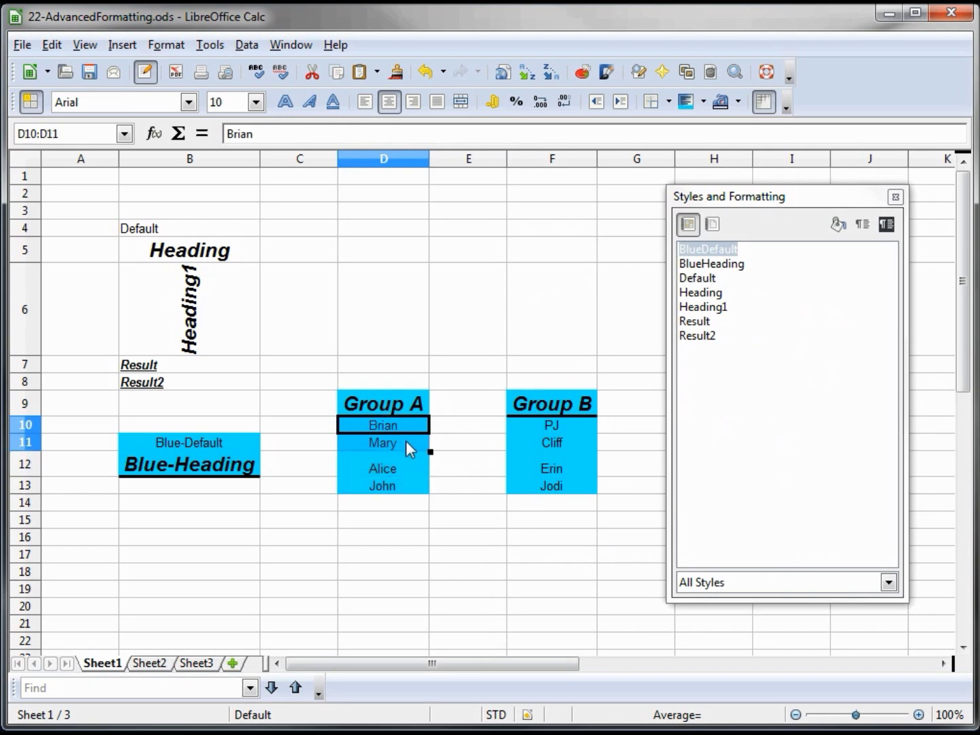
# - Modify the BlueDefault style to use the box border preset around each cell
pyautogui.click(405, 440)
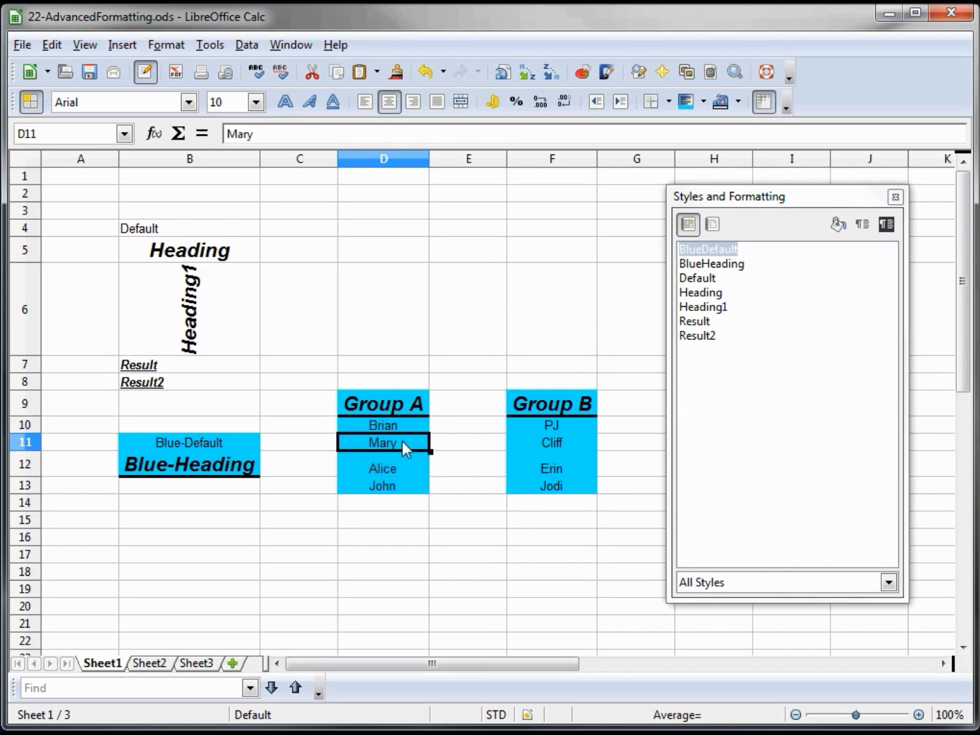
pyautogui.rightClick(723, 249)
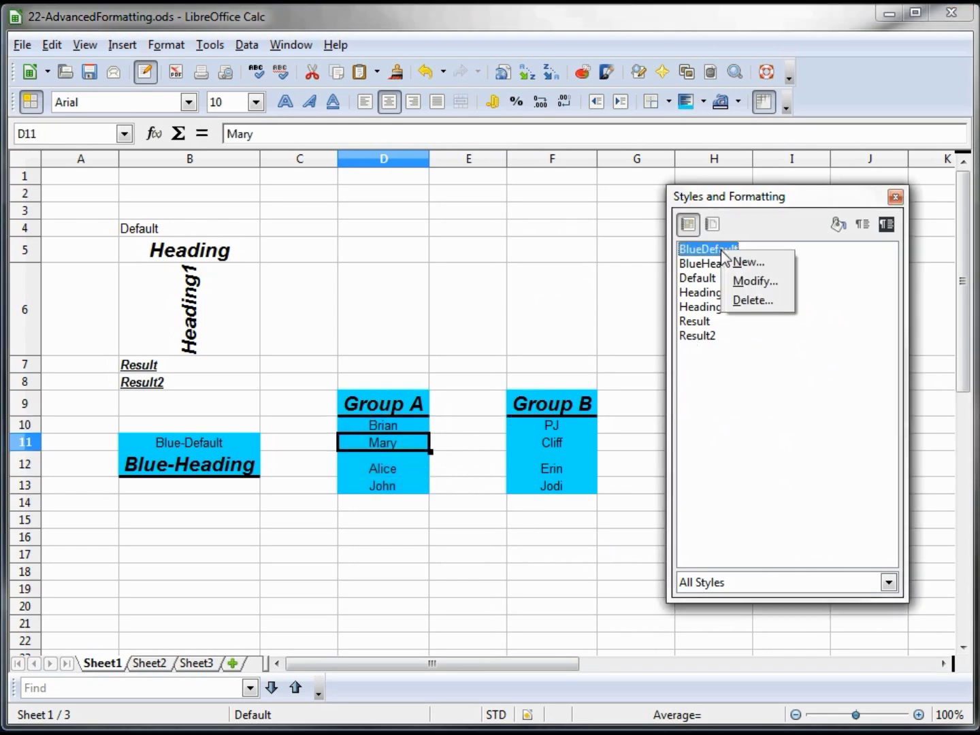
pyautogui.click(753, 280)
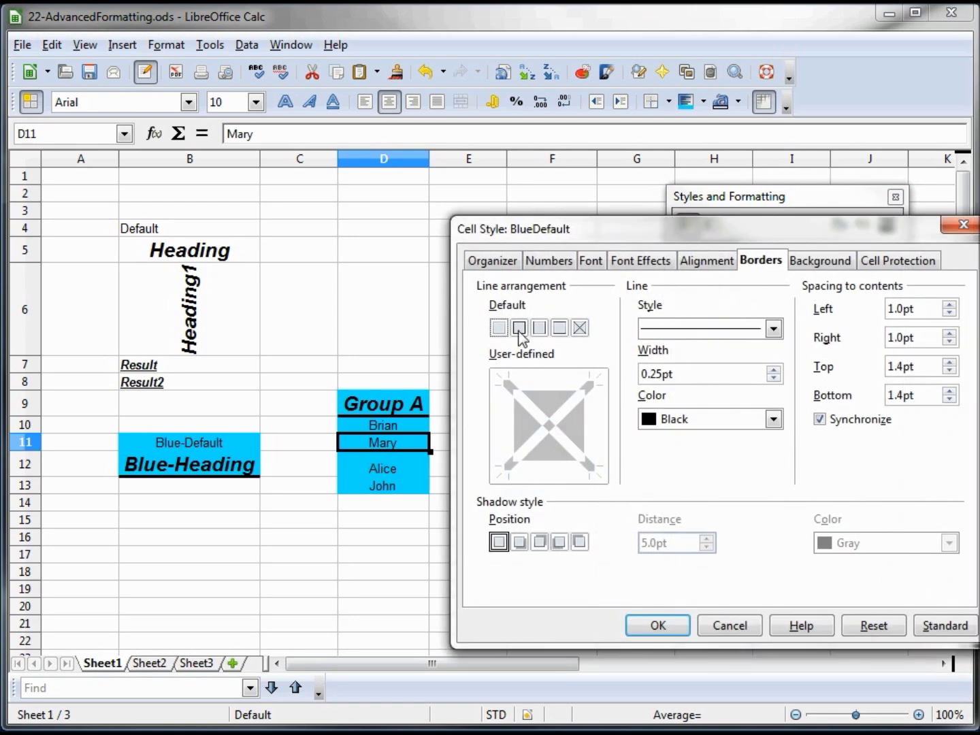
pyautogui.click(519, 328)
pyautogui.click(654, 626)
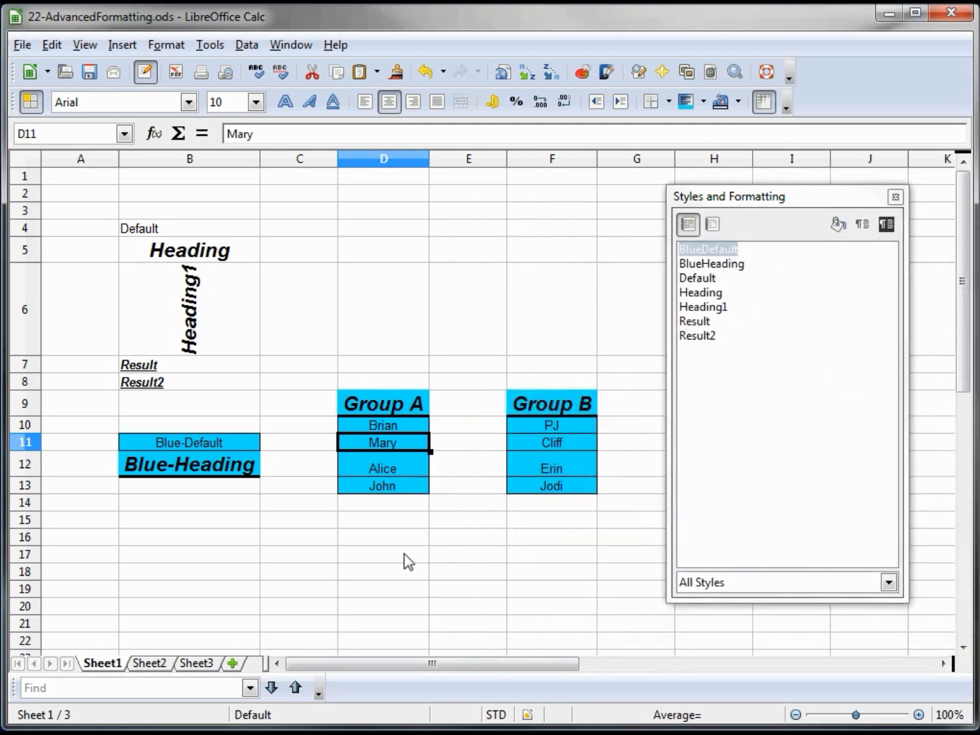
pyautogui.click(405, 555)
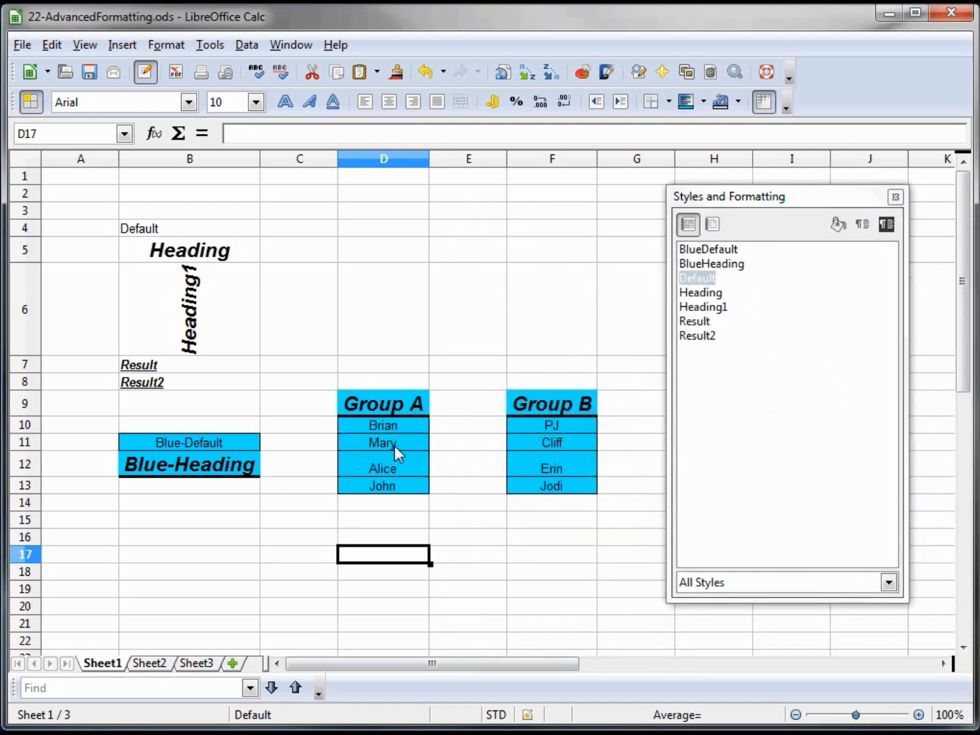